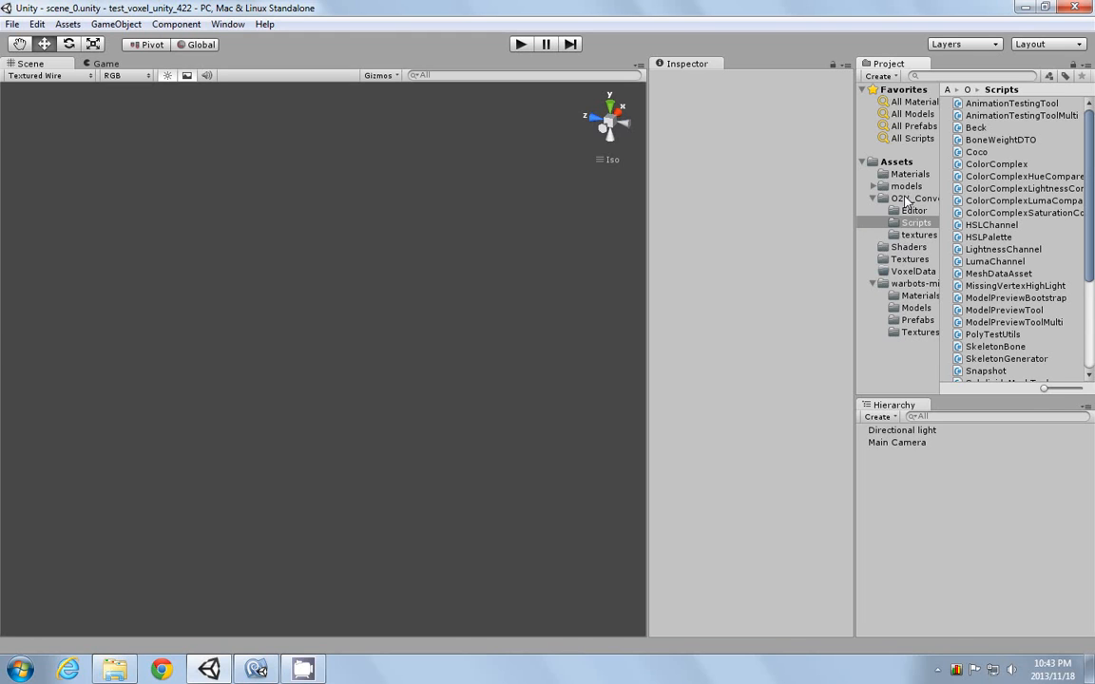
# - Place the macaw_5 model in the scene and attach the VoxelConverter script to it
pyautogui.click(906, 199)
pyautogui.click(906, 186)
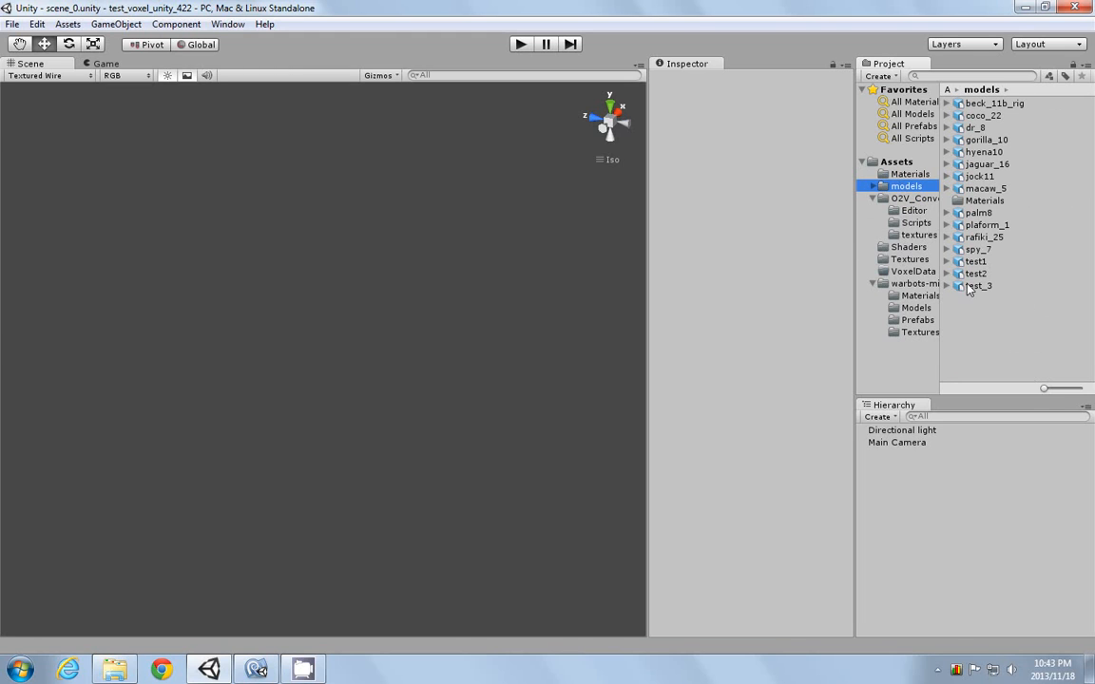
pyautogui.moveTo(974, 190); pyautogui.dragTo(295, 408)
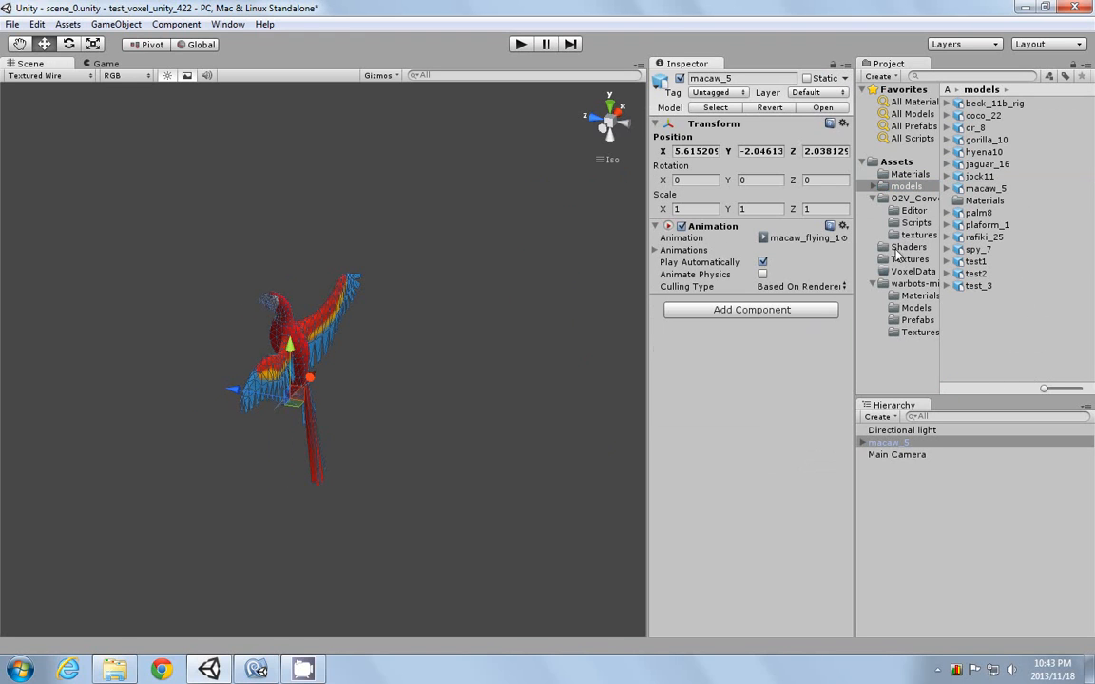
pyautogui.click(916, 223)
pyautogui.scroll(-5, 989, 285)
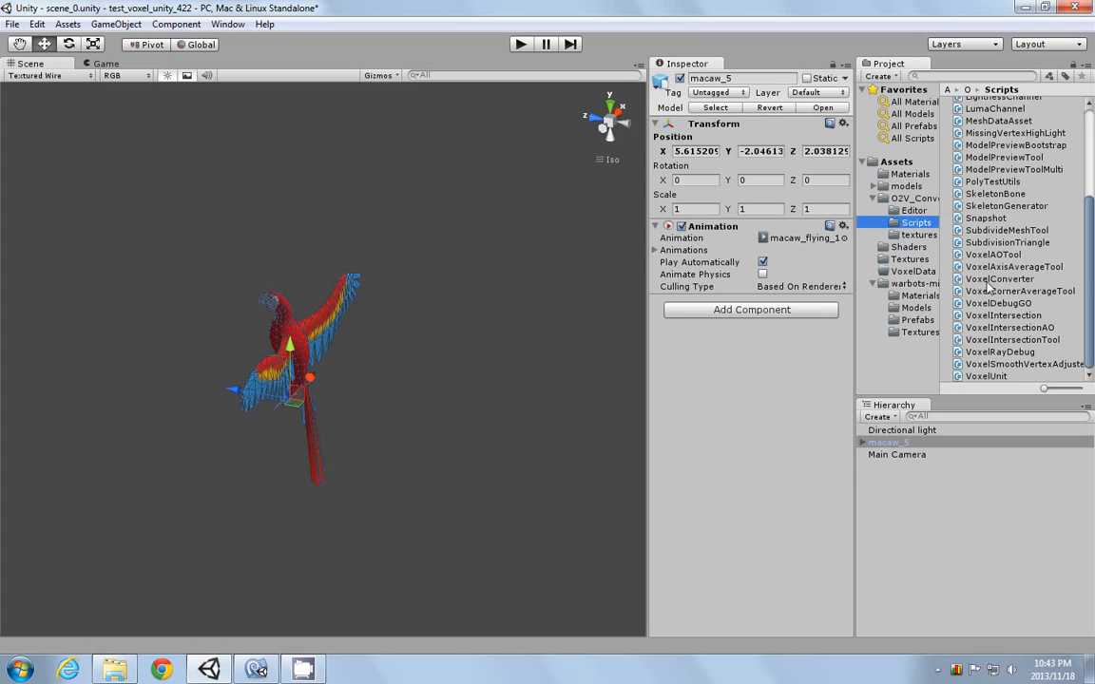
pyautogui.moveTo(989, 281); pyautogui.dragTo(898, 444)
pyautogui.click(864, 444)
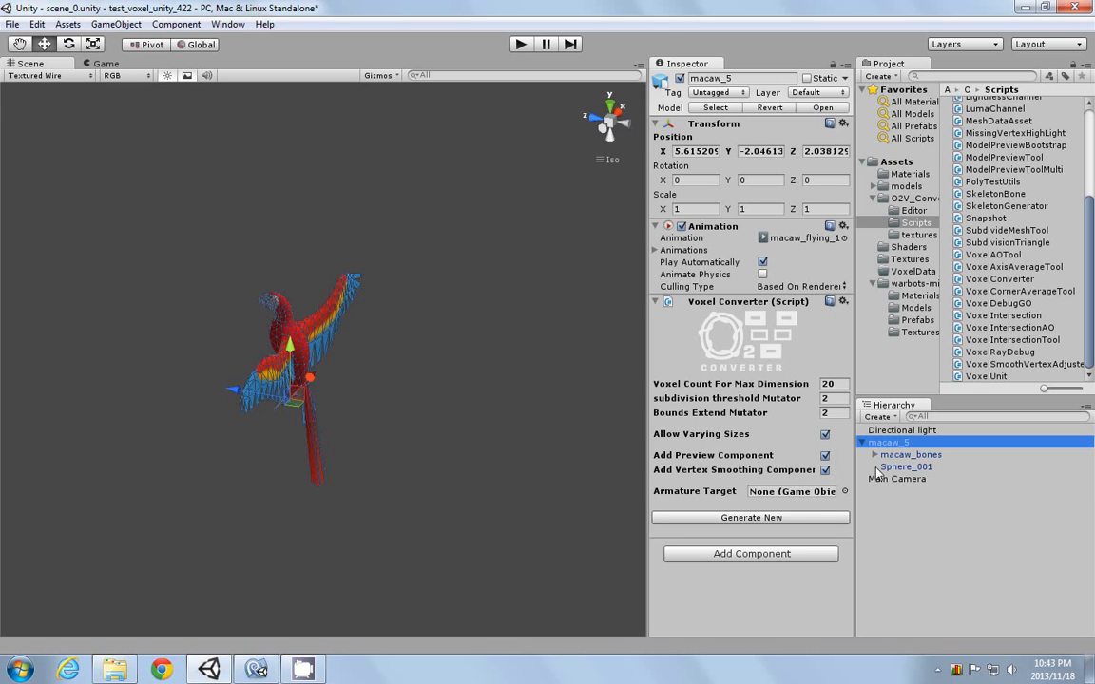
# - Set the macaw's Voxel Count For Max Dimension to 30 and generate its new voxel version
pyautogui.click(835, 384)
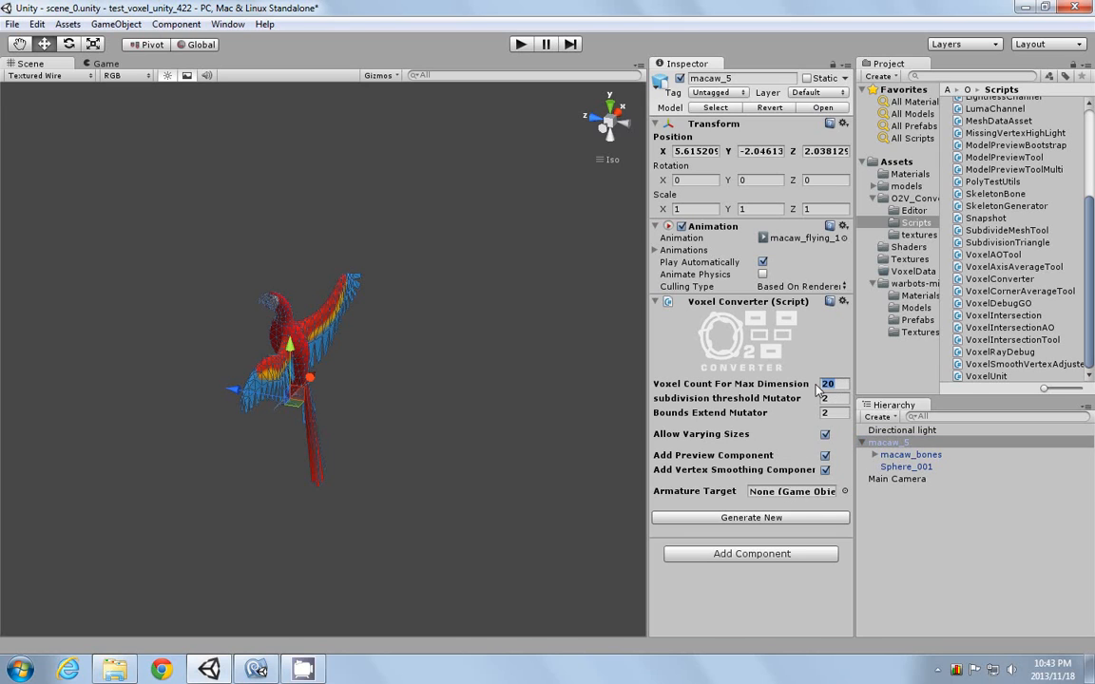
pyautogui.write('30')
pyautogui.click(781, 518)
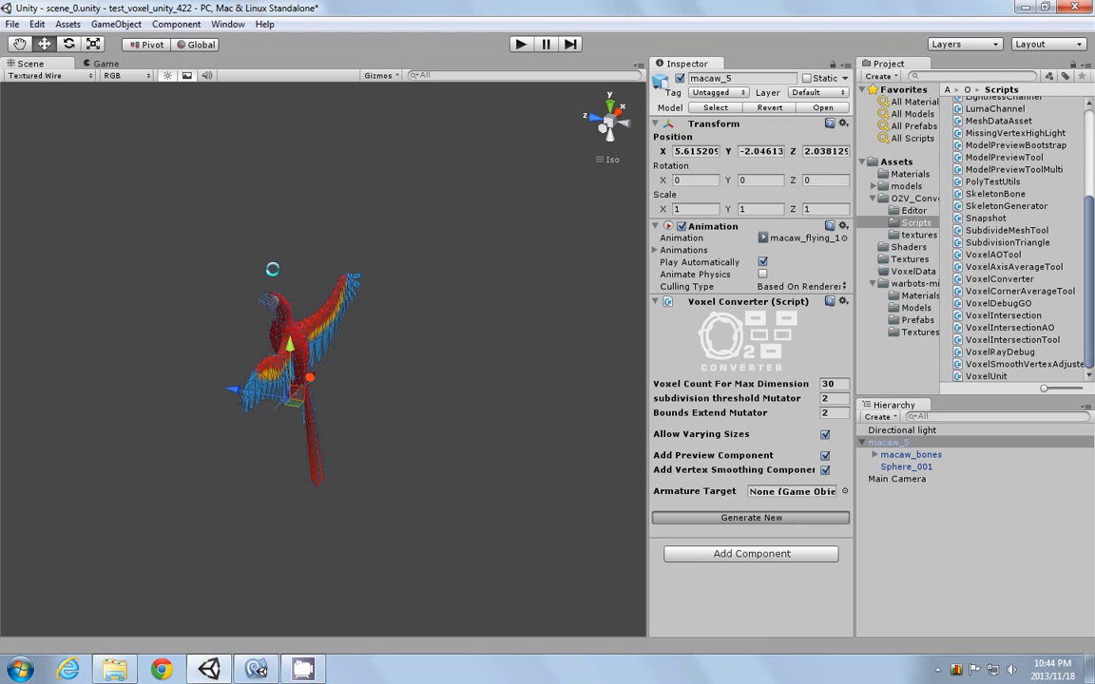
pyautogui.moveTo(559, 162); pyautogui.dragTo(386, 131)
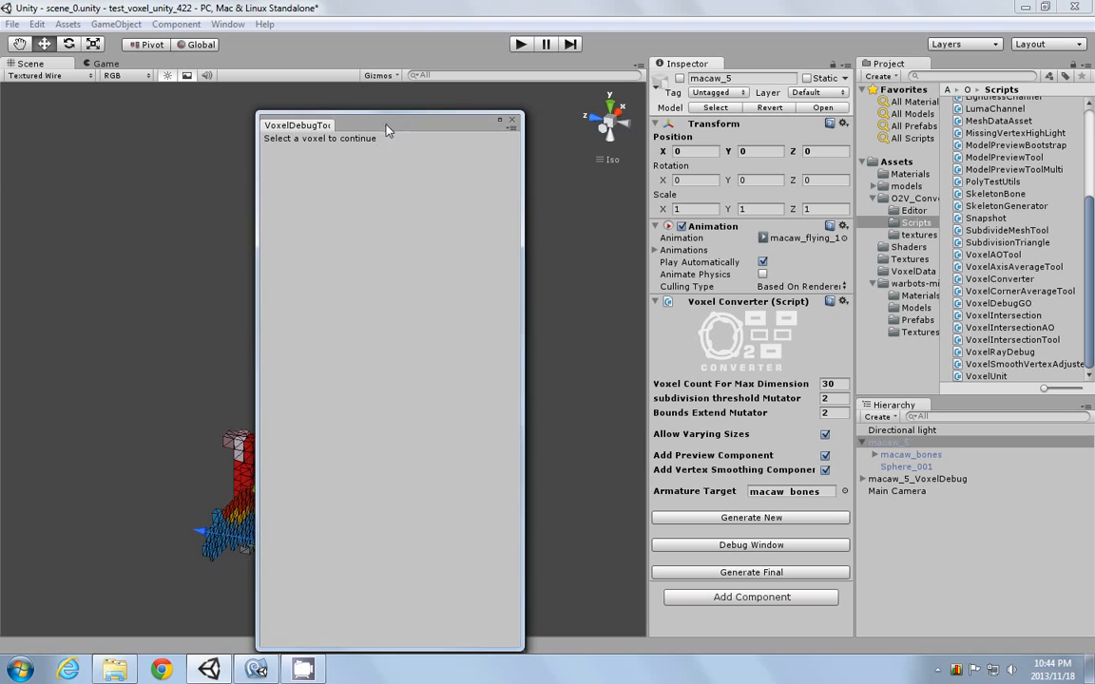
# - Generate the final voxel macaw, overwriting the existing prefab, and preview its flying animation in play mode
pyautogui.click(751, 572)
pyautogui.click(589, 364)
pyautogui.moveTo(431, 129); pyautogui.dragTo(168, 152)
pyautogui.moveTo(338, 367); pyautogui.dragTo(433, 266, button='middle')
pyautogui.scroll(12, 452, 328)
pyautogui.scroll(2, 459, 331)
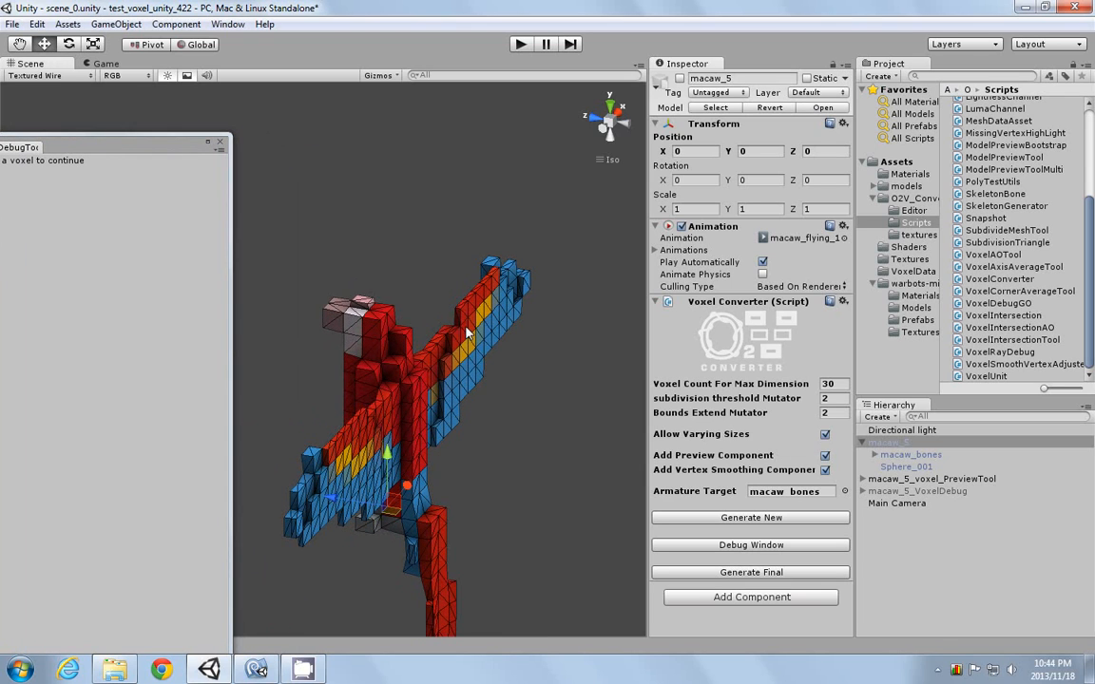
pyautogui.click(520, 46)
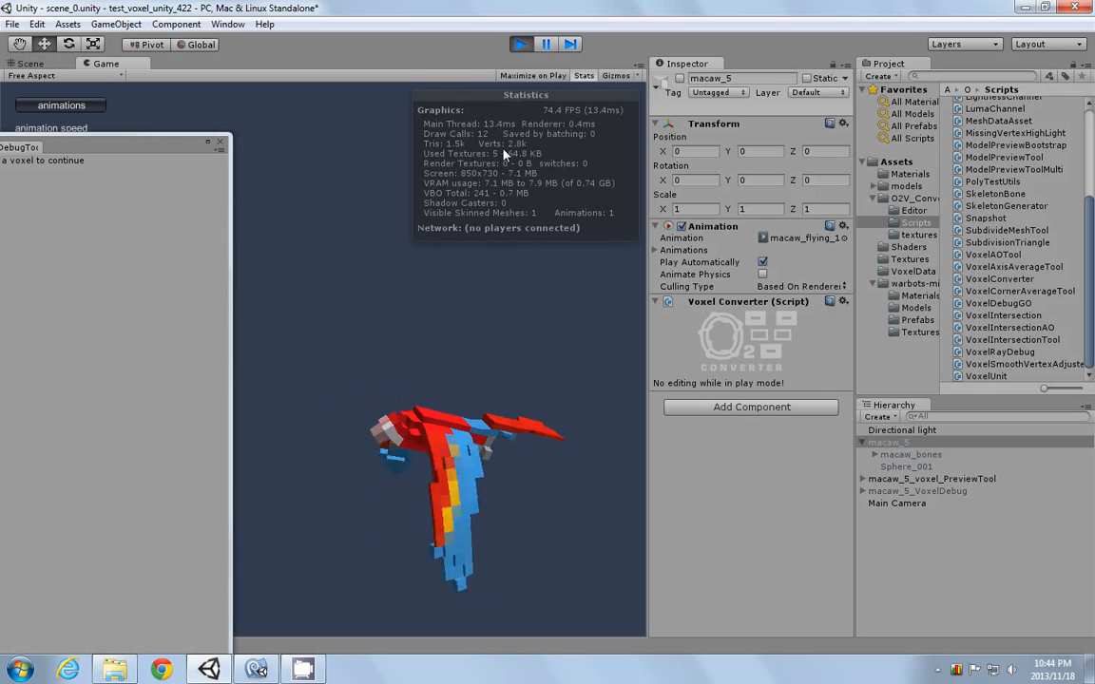
pyautogui.click(520, 46)
# - Open the voxel debug window, select a voxel on the macaw's raised wing, and apply color thresholding with the default channel limits
pyautogui.click(751, 544)
pyautogui.moveTo(121, 152); pyautogui.dragTo(751, 122)
pyautogui.click(440, 366)
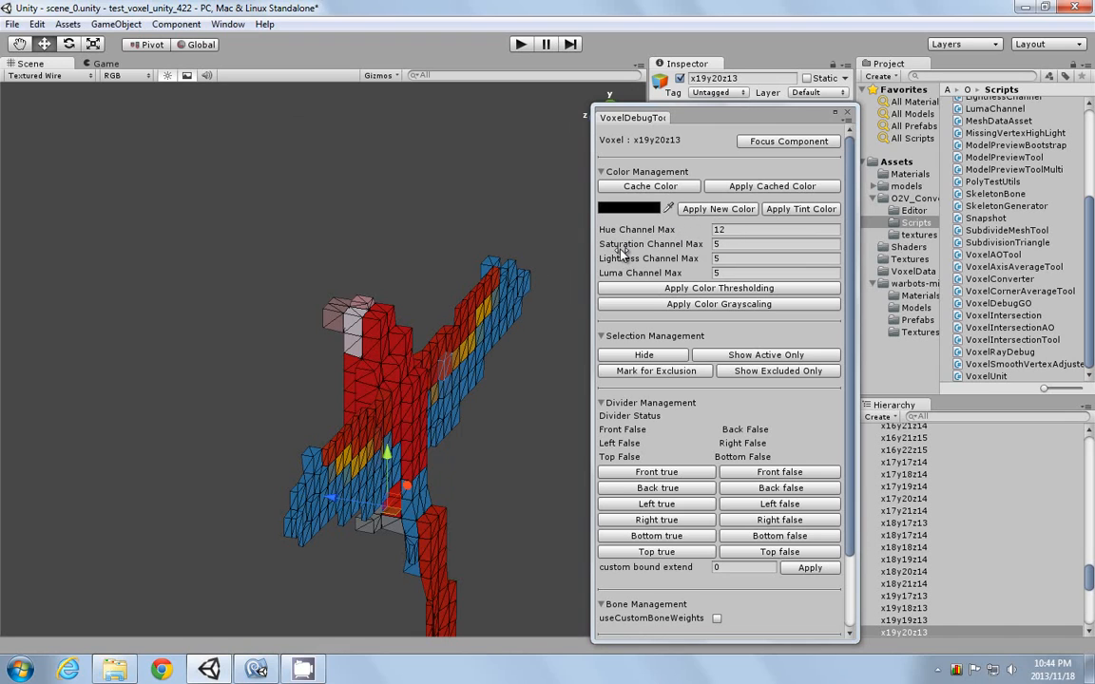
pyautogui.click(682, 289)
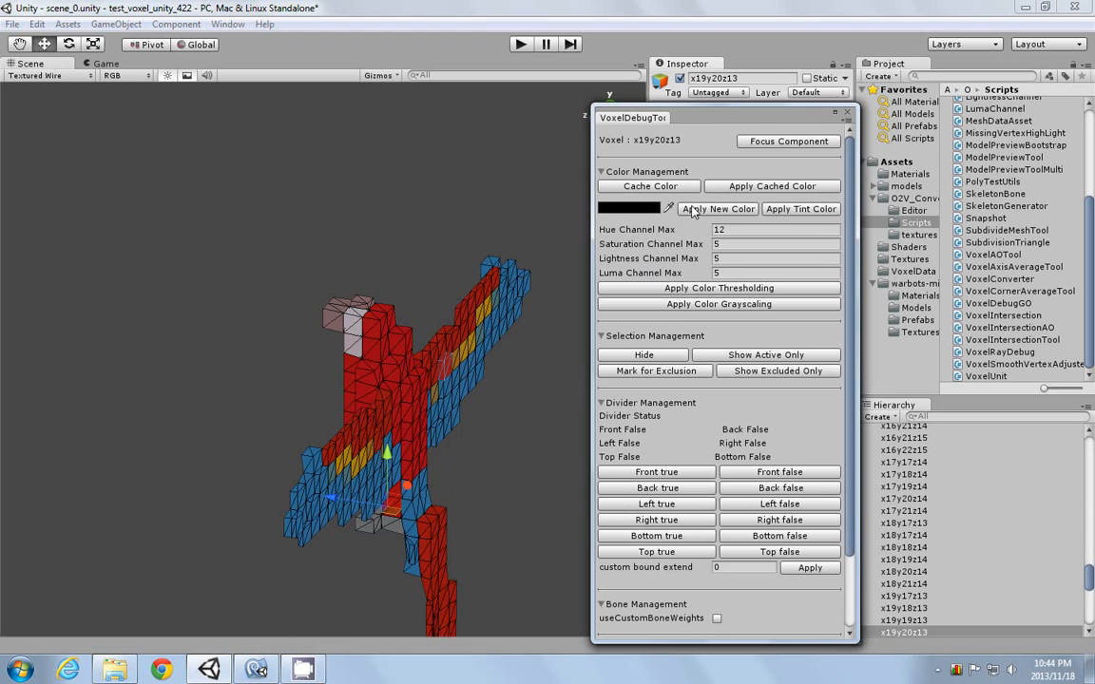
# - Return focus to the macaw's converter component and regenerate the final voxel model, overwriting the existing prefab
pyautogui.click(756, 140)
pyautogui.moveTo(770, 125); pyautogui.dragTo(195, 154)
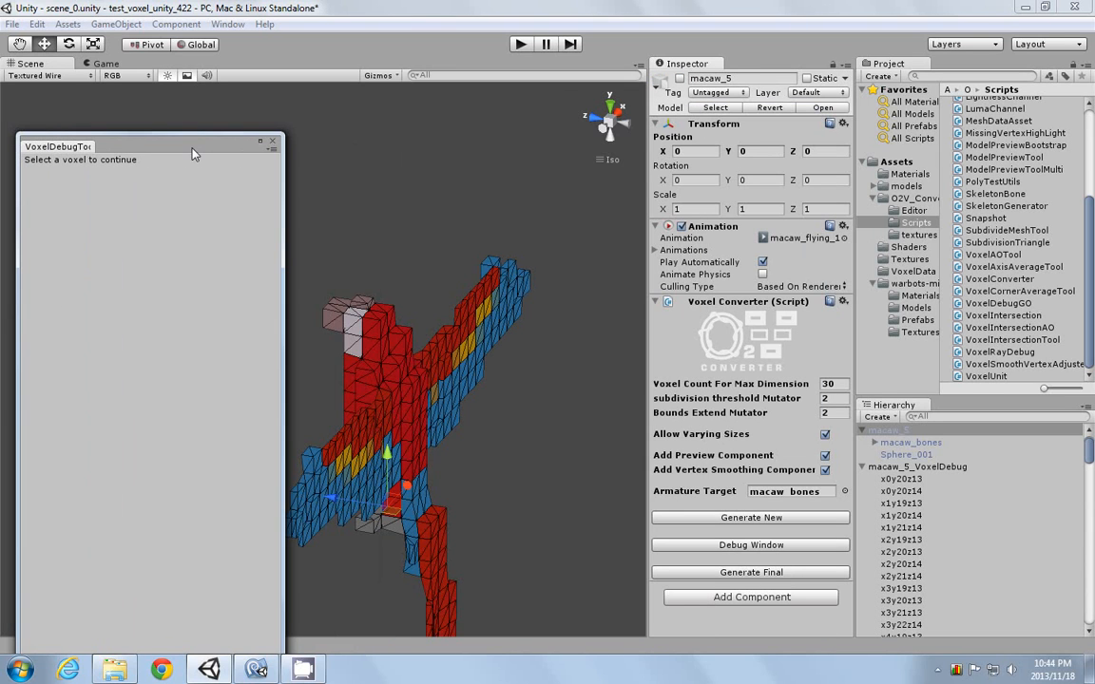
pyautogui.click(756, 574)
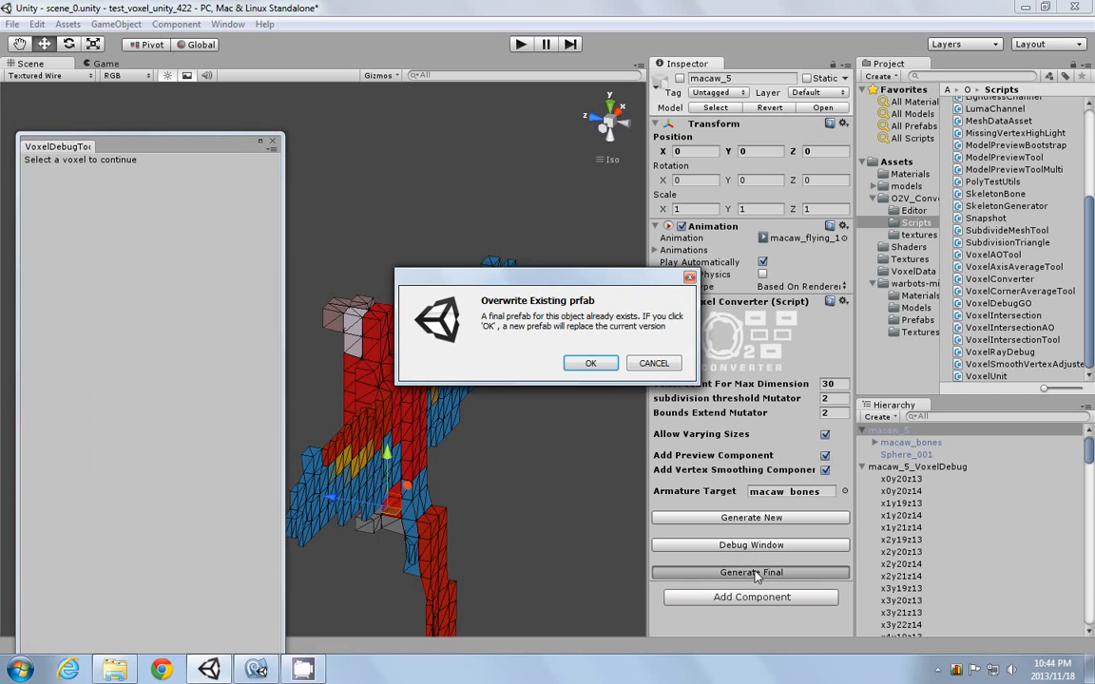
pyautogui.click(591, 364)
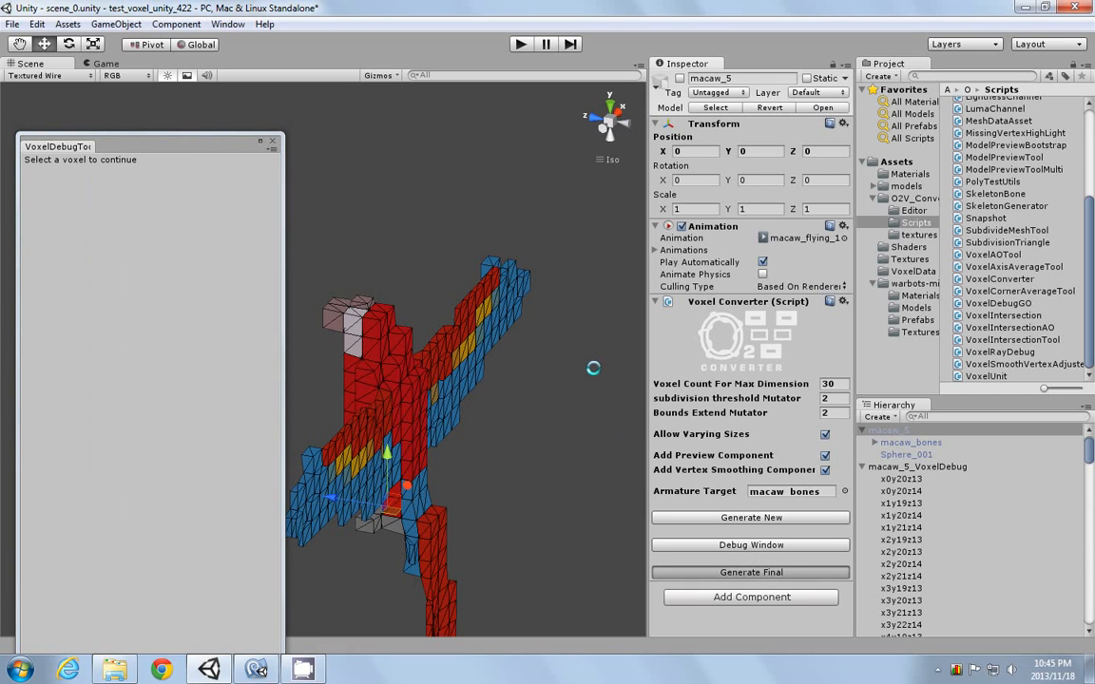
# - Preview the color-thresholded macaw's animation in play mode and close the voxel debug window
pyautogui.click(518, 45)
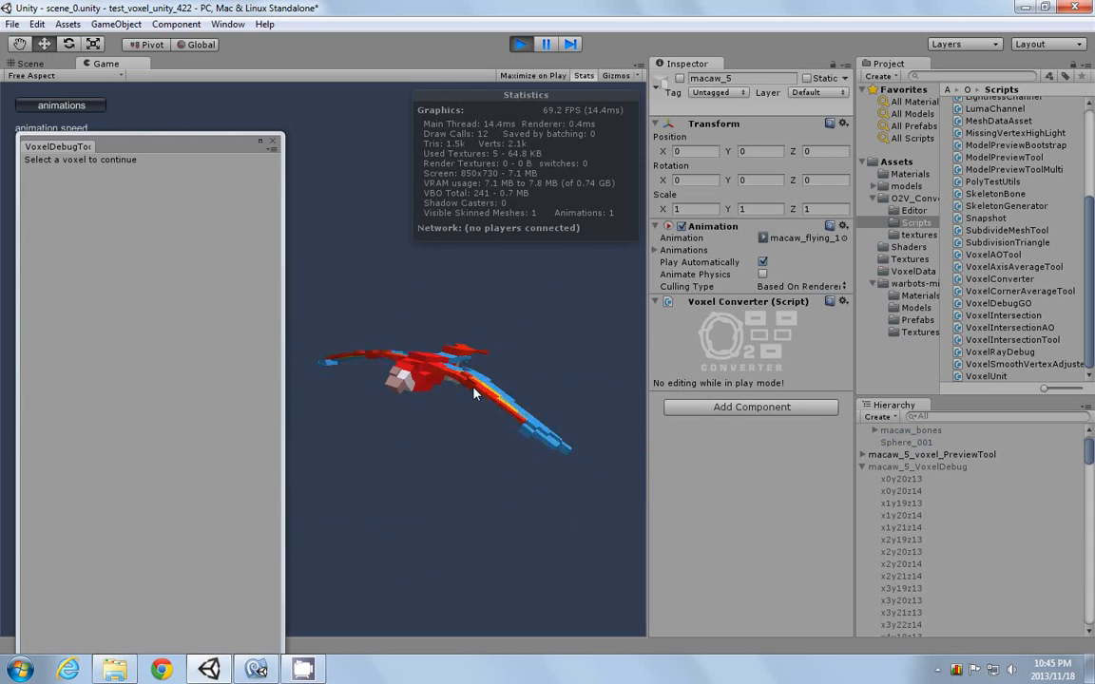
pyautogui.click(272, 141)
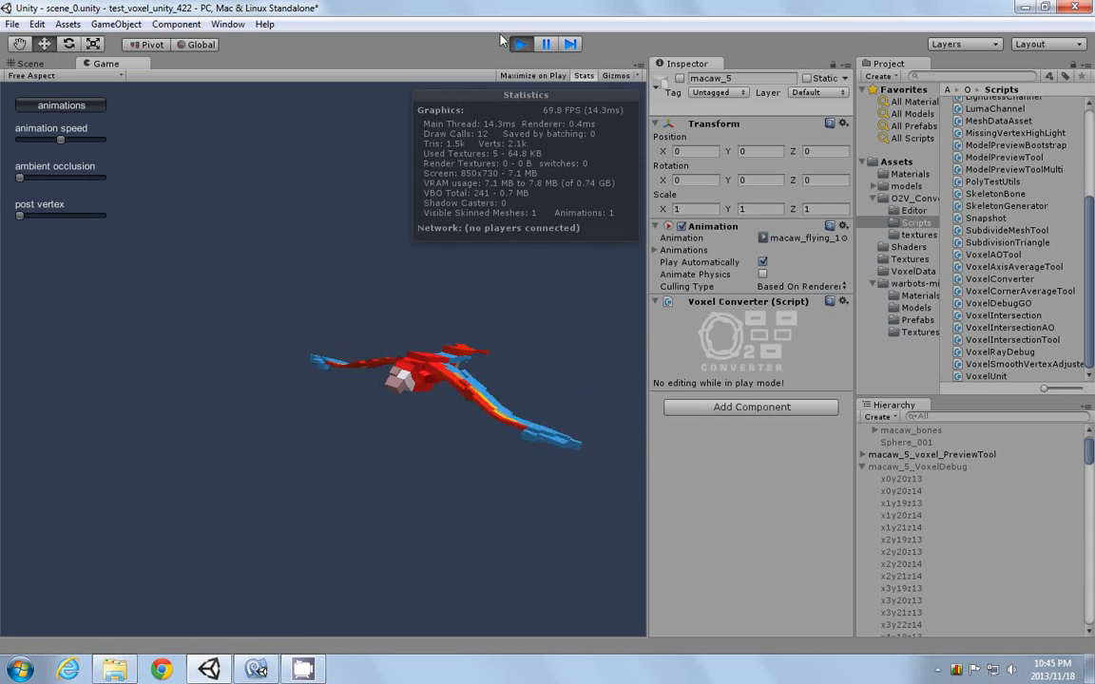
pyautogui.click(518, 44)
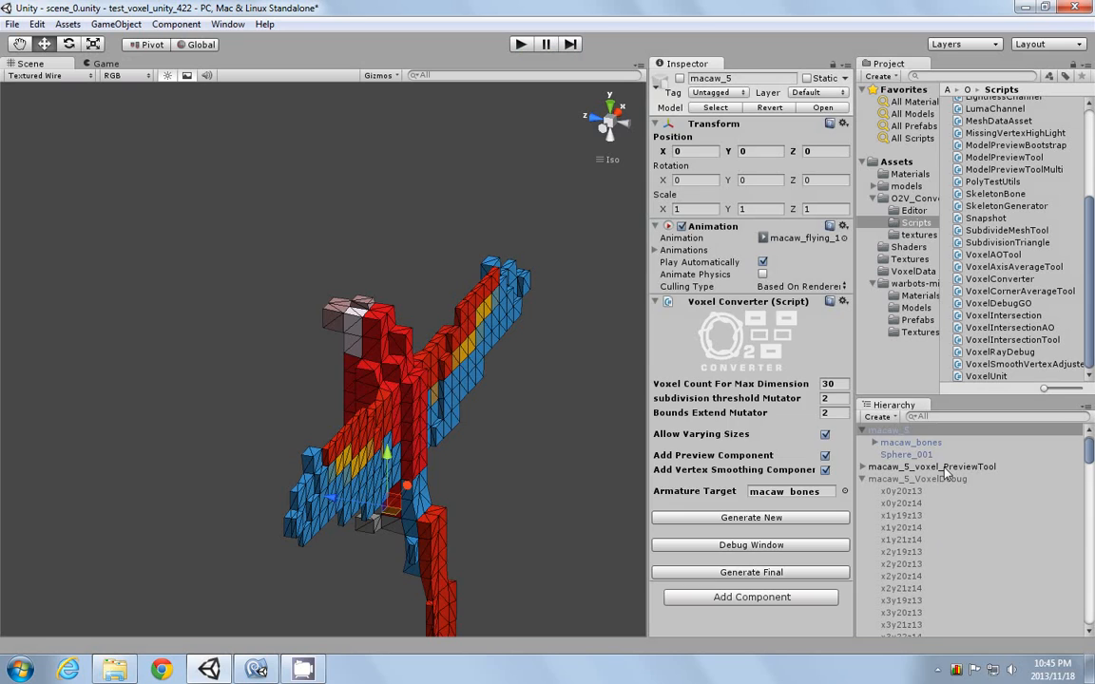
# - Delete the macaw_5_voxel_PreviewTool, macaw_5_VoxelDebug and macaw_5 objects from the scene
pyautogui.click(946, 467)
pyautogui.press('Delete')
pyautogui.click(939, 469)
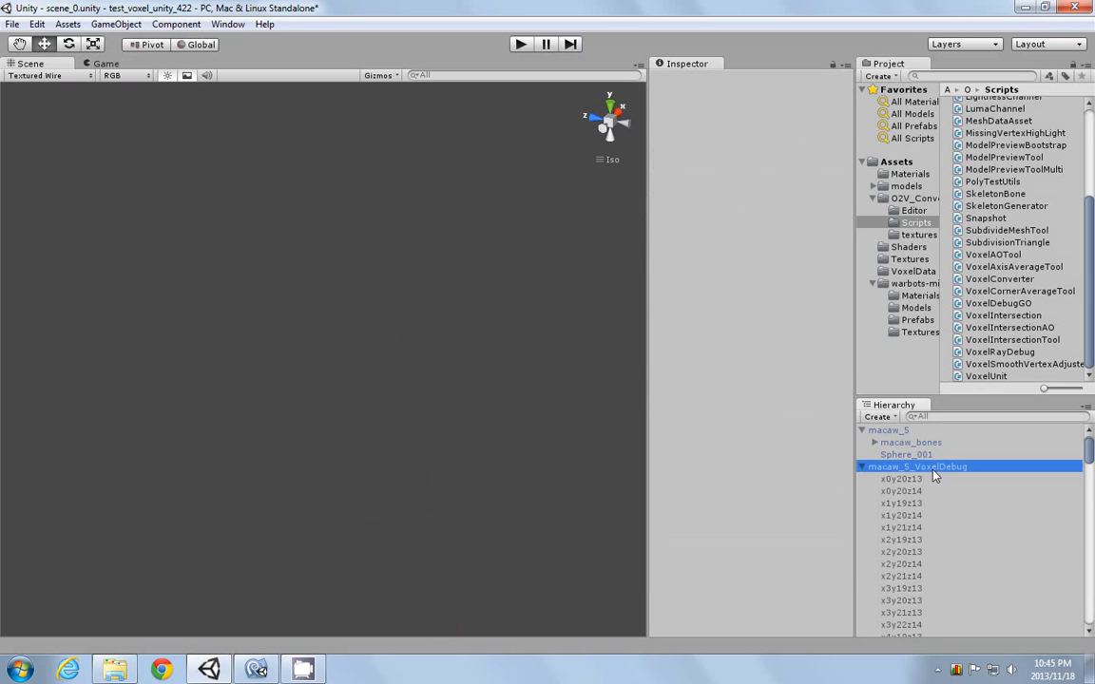
pyautogui.press('Delete')
pyautogui.click(891, 443)
pyautogui.press('Delete')
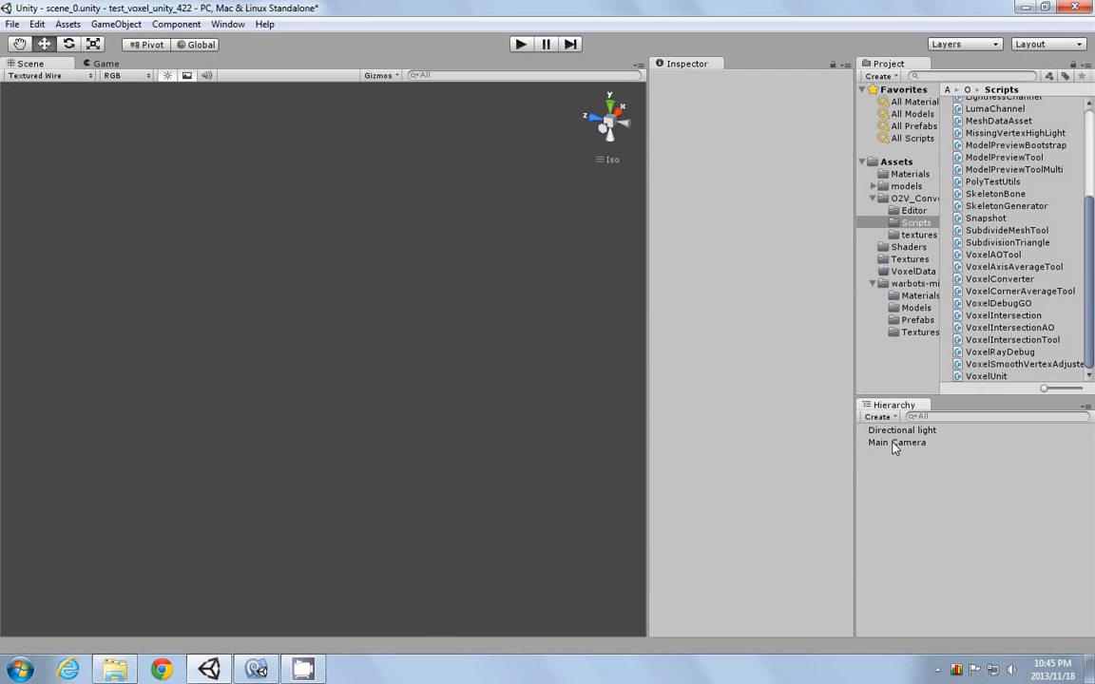
# - Place the jock11 dog model in the scene and attach the VoxelConverter script to it
pyautogui.click(906, 186)
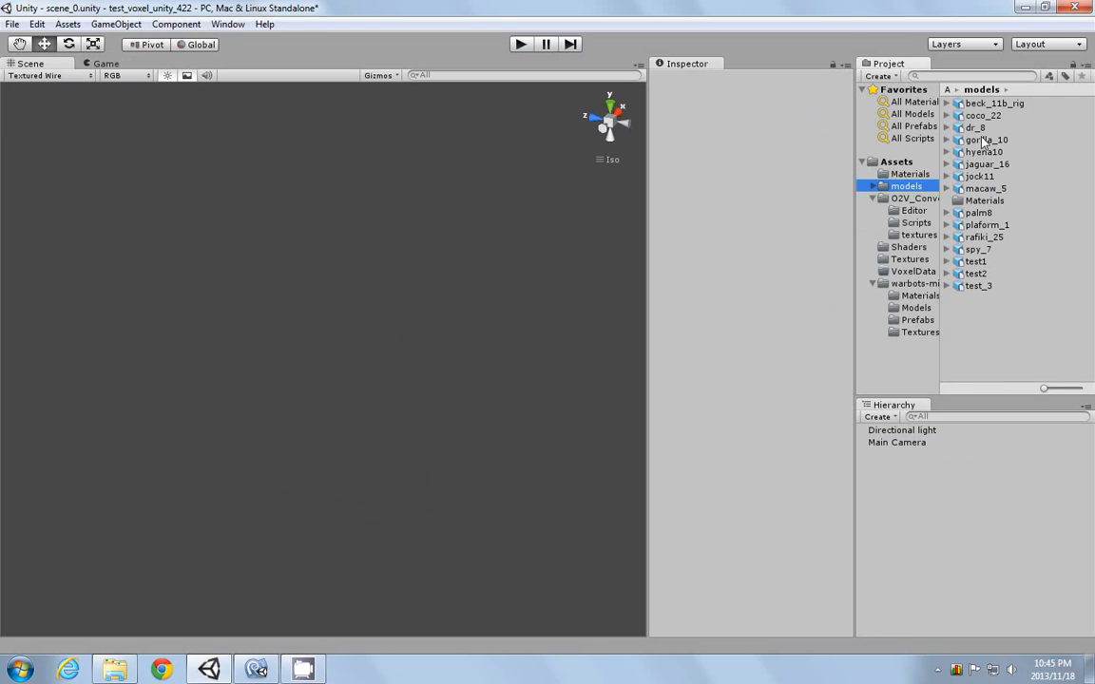
pyautogui.moveTo(983, 163); pyautogui.dragTo(392, 508)
pyautogui.scroll(-5, 391, 485)
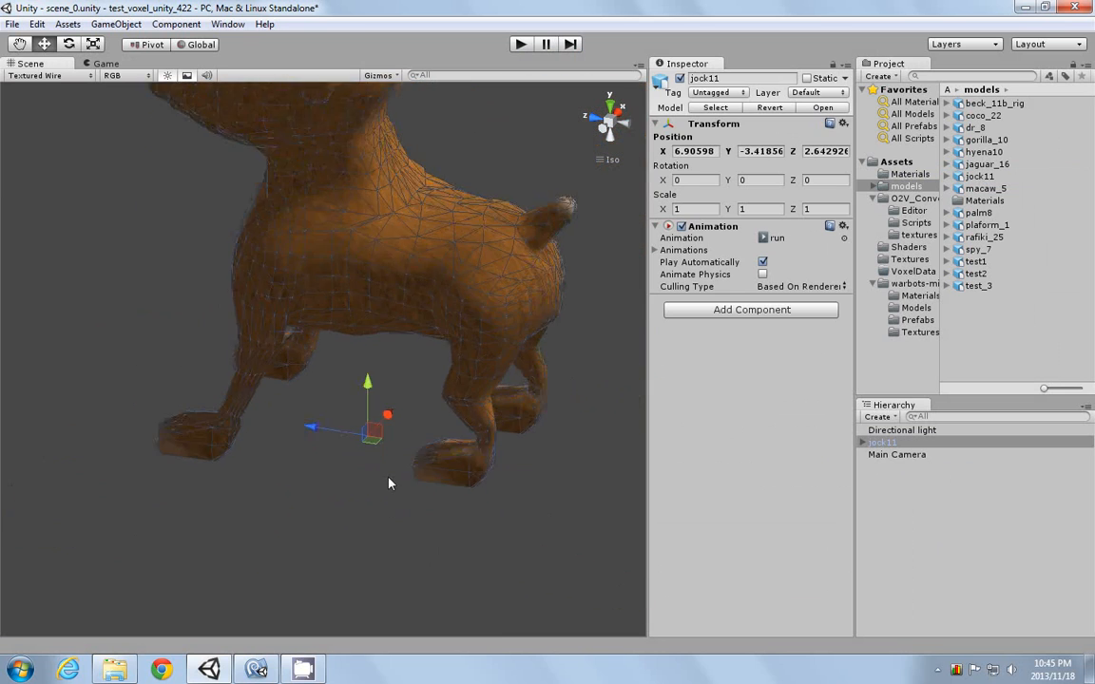
pyautogui.click(916, 222)
pyautogui.scroll(-4, 1017, 294)
pyautogui.moveTo(1003, 280); pyautogui.dragTo(898, 445)
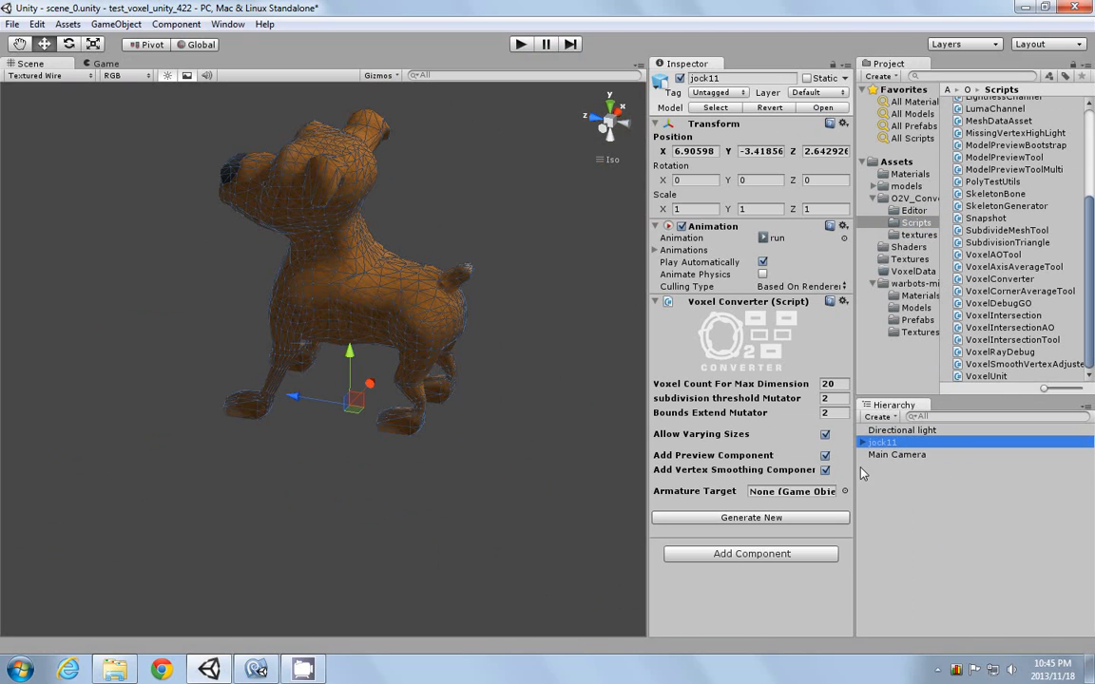
# - Generate a new voxel version of jock11 with the default converter settings and inspect it from the side
pyautogui.click(715, 519)
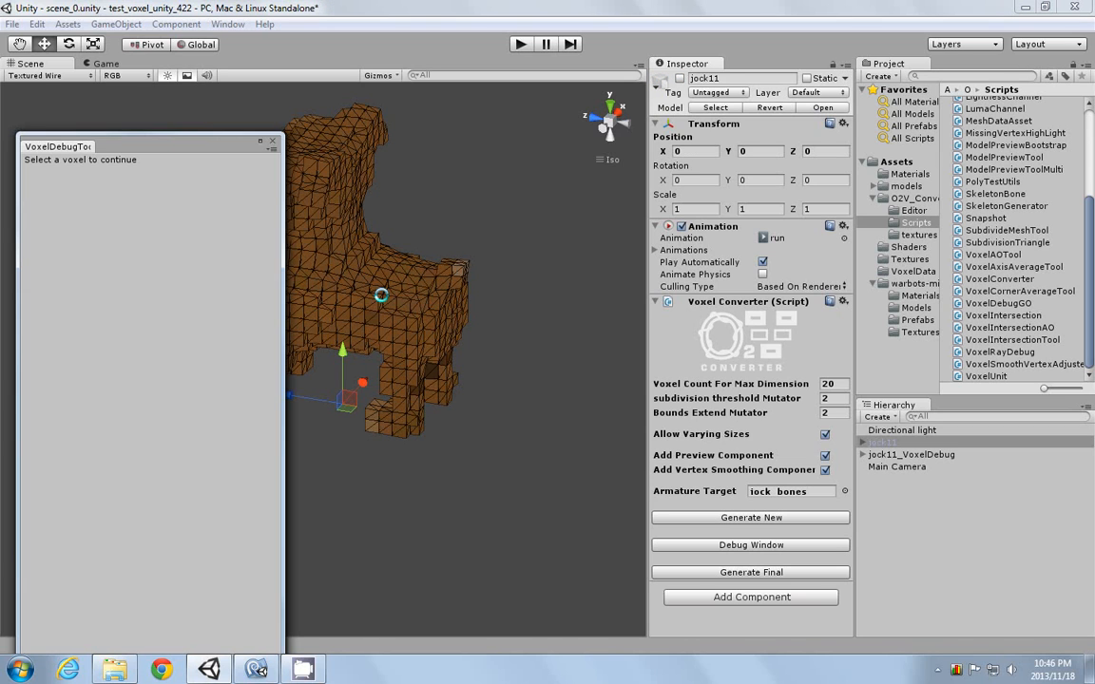
pyautogui.moveTo(225, 154); pyautogui.dragTo(128, 227)
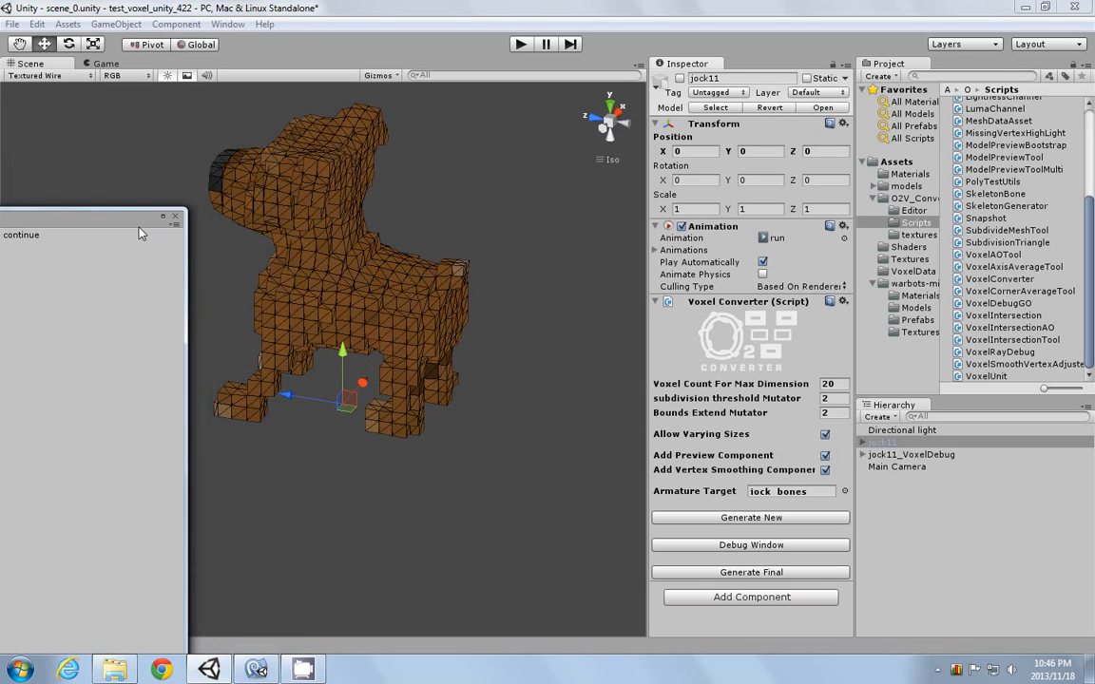
pyautogui.keyDown('alt'); pyautogui.moveTo(344, 431); pyautogui.dragTo(537, 366); pyautogui.keyUp('alt')
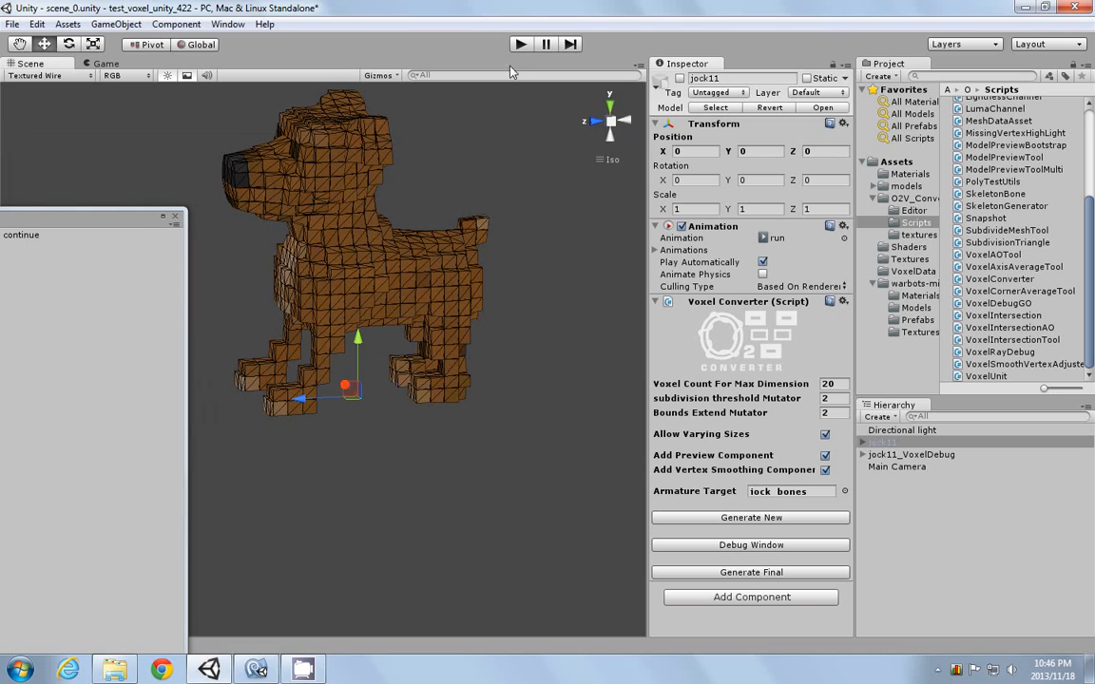
# - Generate the final voxel dog from jock11 and preview its run animation in play mode
pyautogui.click(748, 573)
pyautogui.click(530, 337)
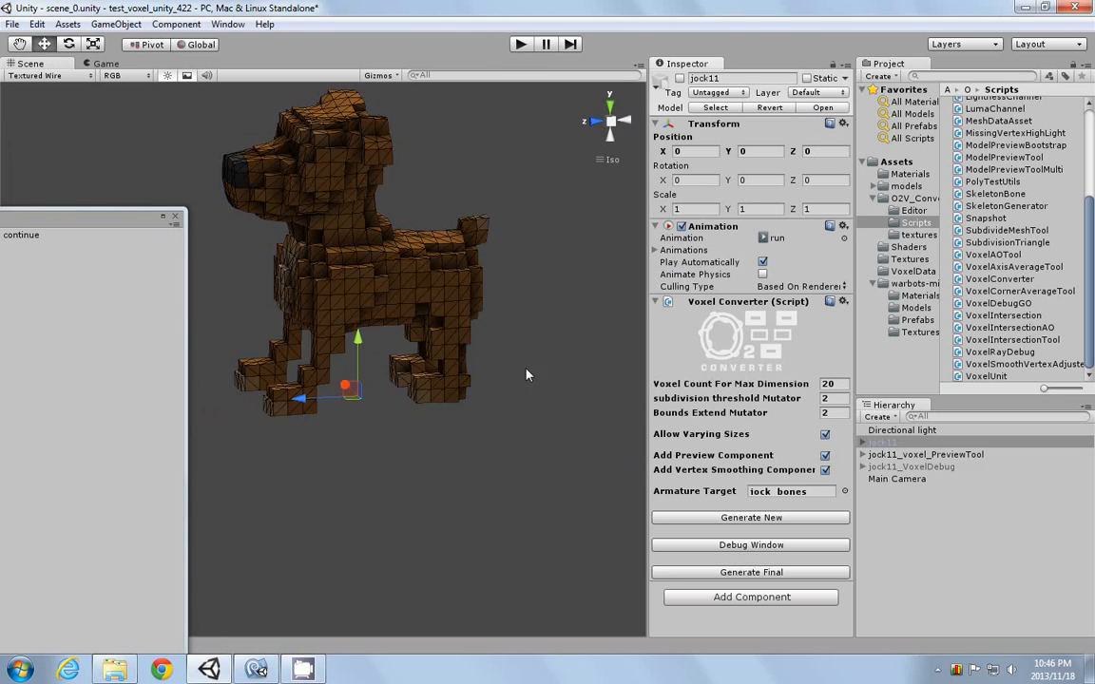
pyautogui.click(521, 44)
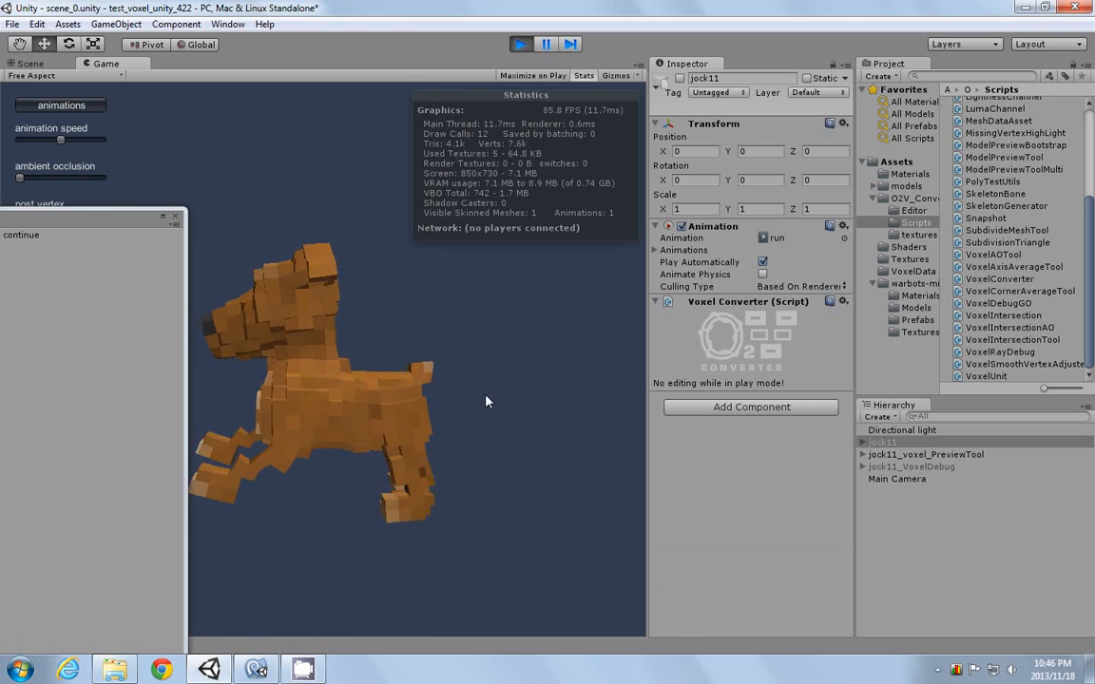
pyautogui.scroll(3, 486, 410)
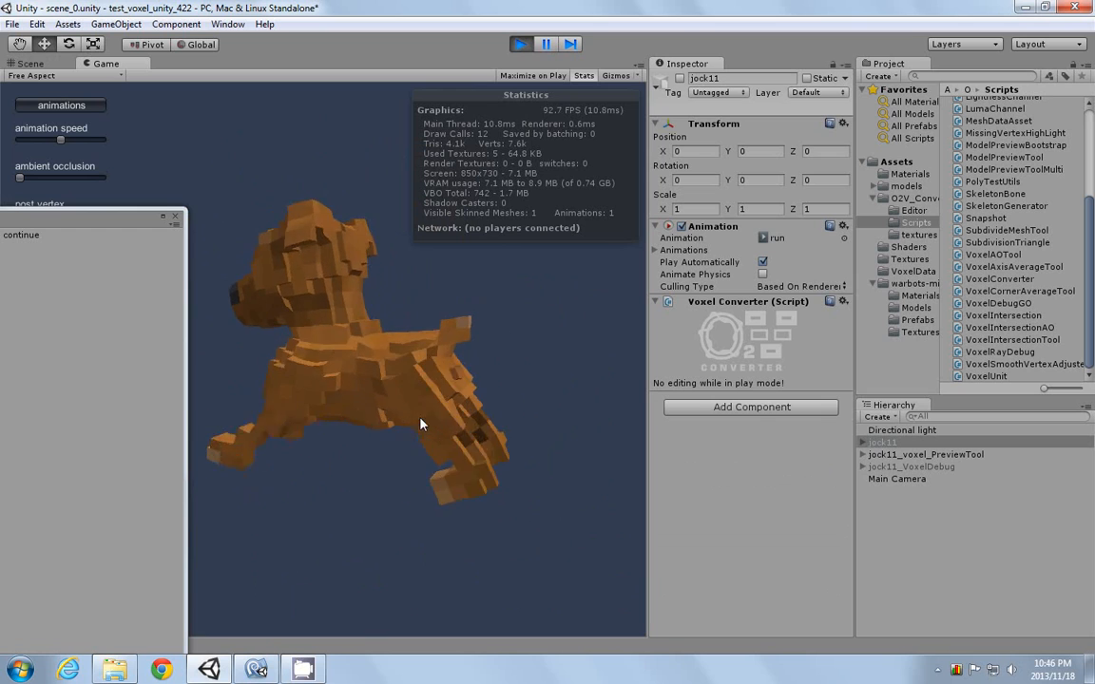
pyautogui.click(519, 45)
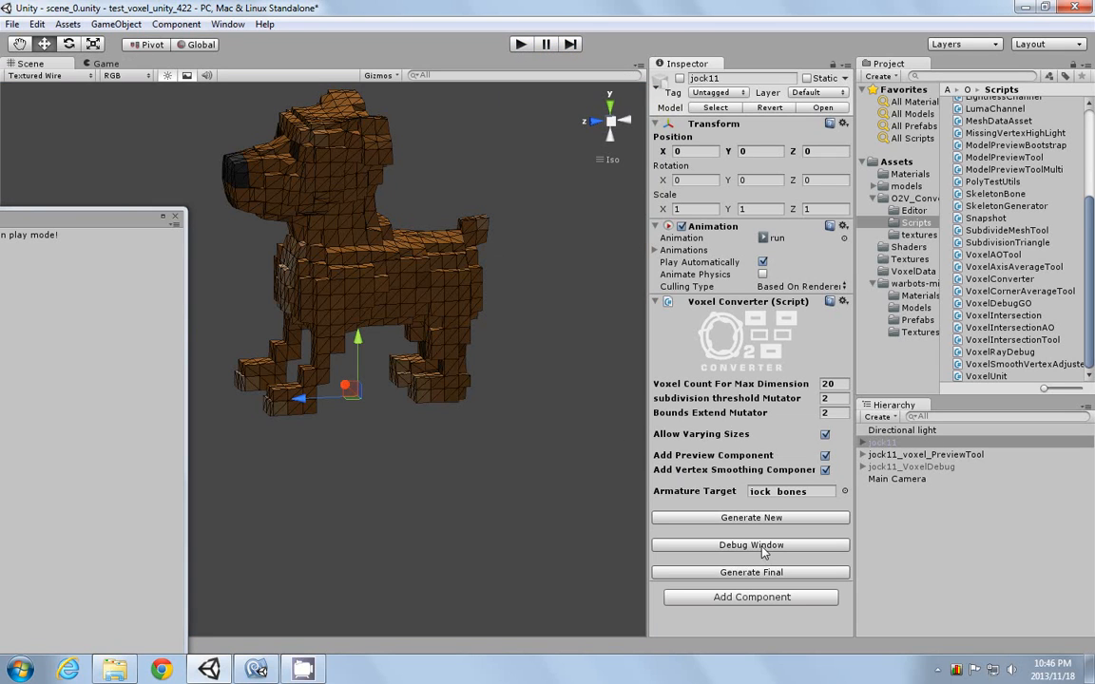
# - Open the voxel debug window for jock11, select a voxel on the dog's back, and apply color thresholding
pyautogui.click(760, 548)
pyautogui.moveTo(84, 223); pyautogui.dragTo(597, 187)
pyautogui.click(408, 264)
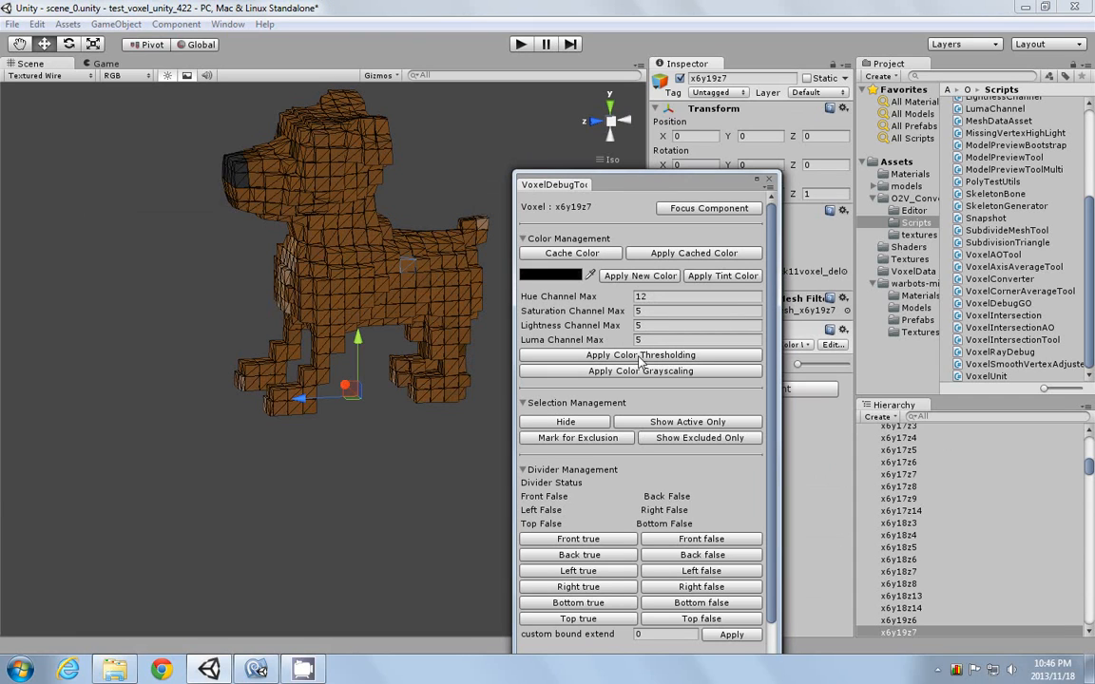
# - Return focus to jock11's converter component and regenerate the final voxel dog, overwriting the existing prefab
pyautogui.click(679, 209)
pyautogui.moveTo(685, 183); pyautogui.dragTo(122, 289)
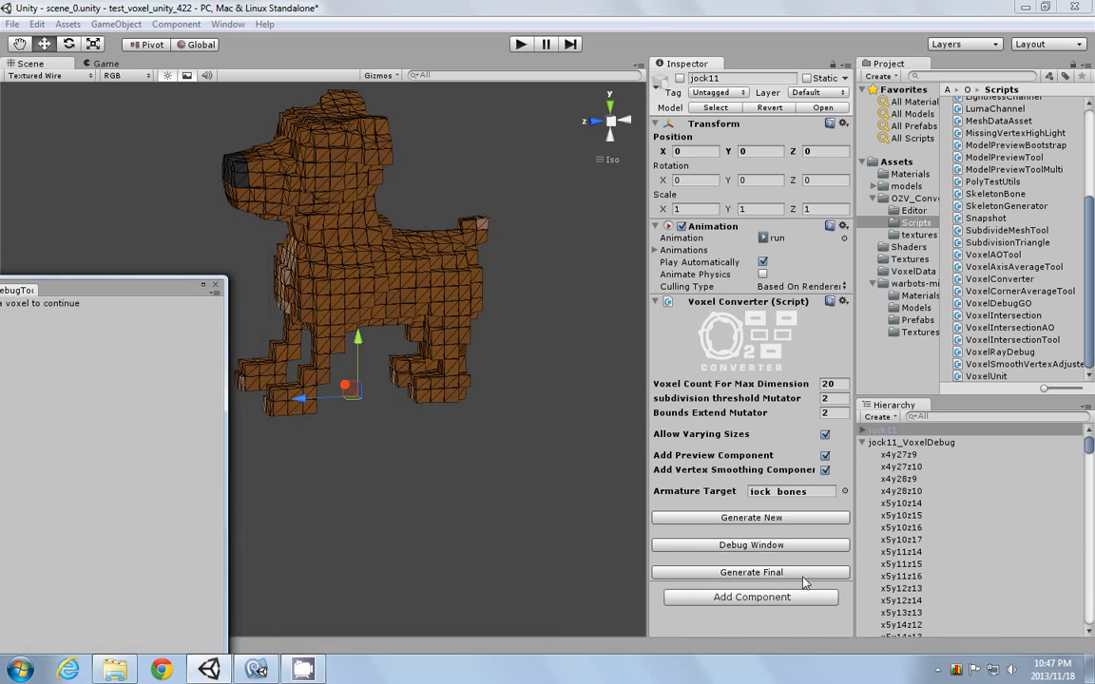
pyautogui.click(777, 573)
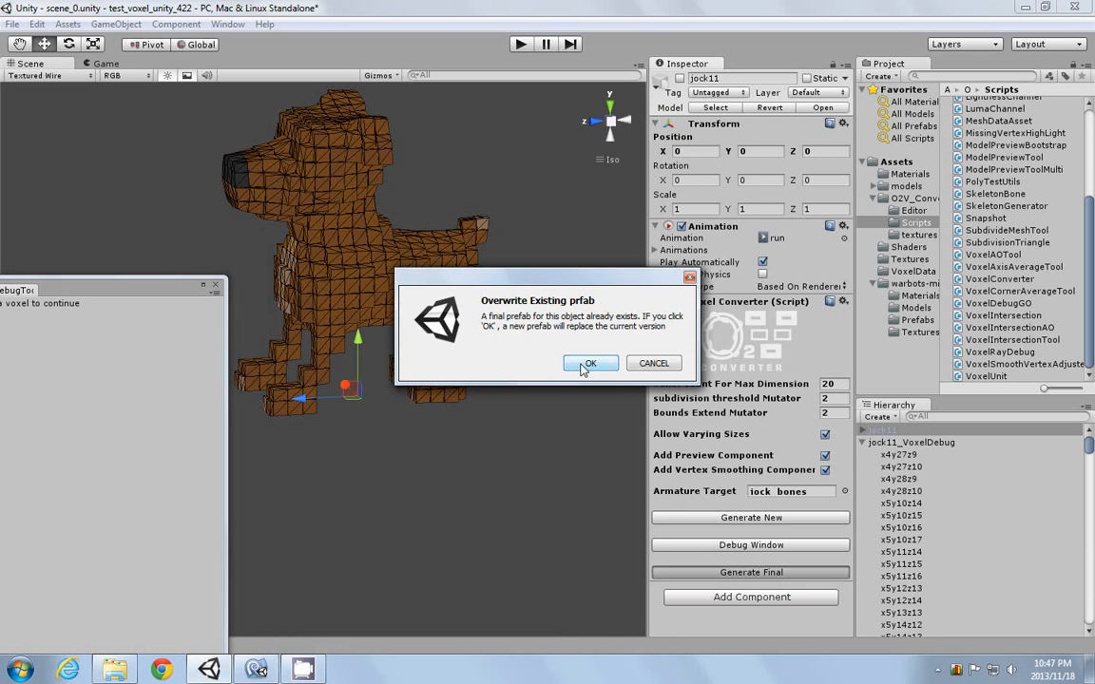
pyautogui.click(587, 364)
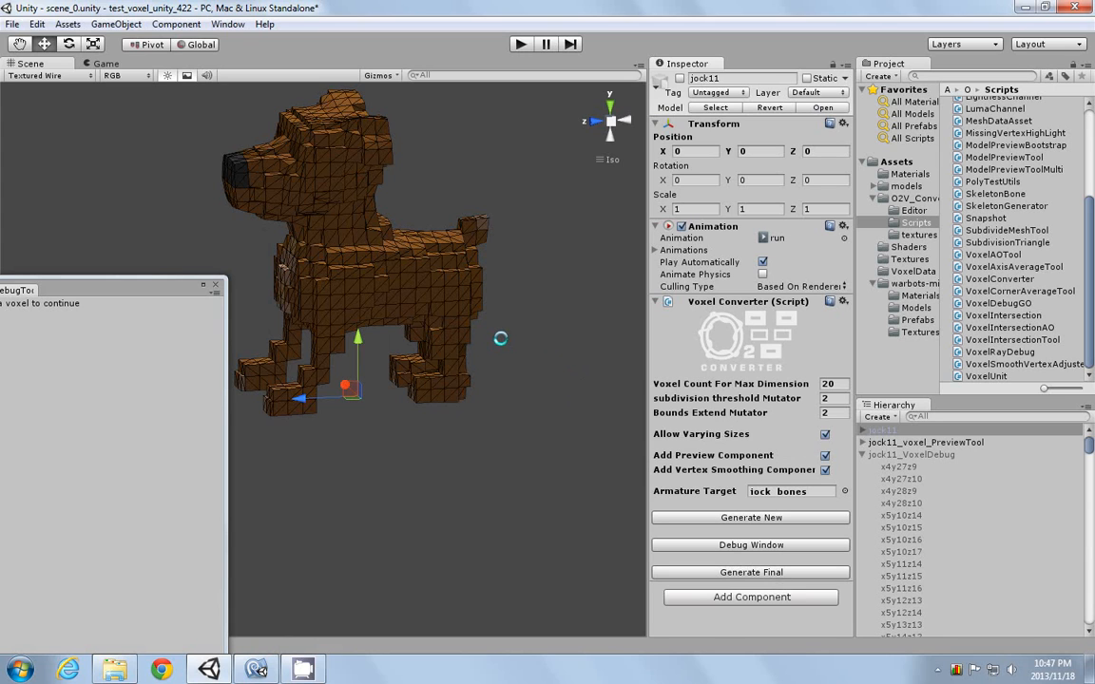
# - Close the voxel debug window and preview the color-thresholded dog's animation in play mode
pyautogui.click(216, 287)
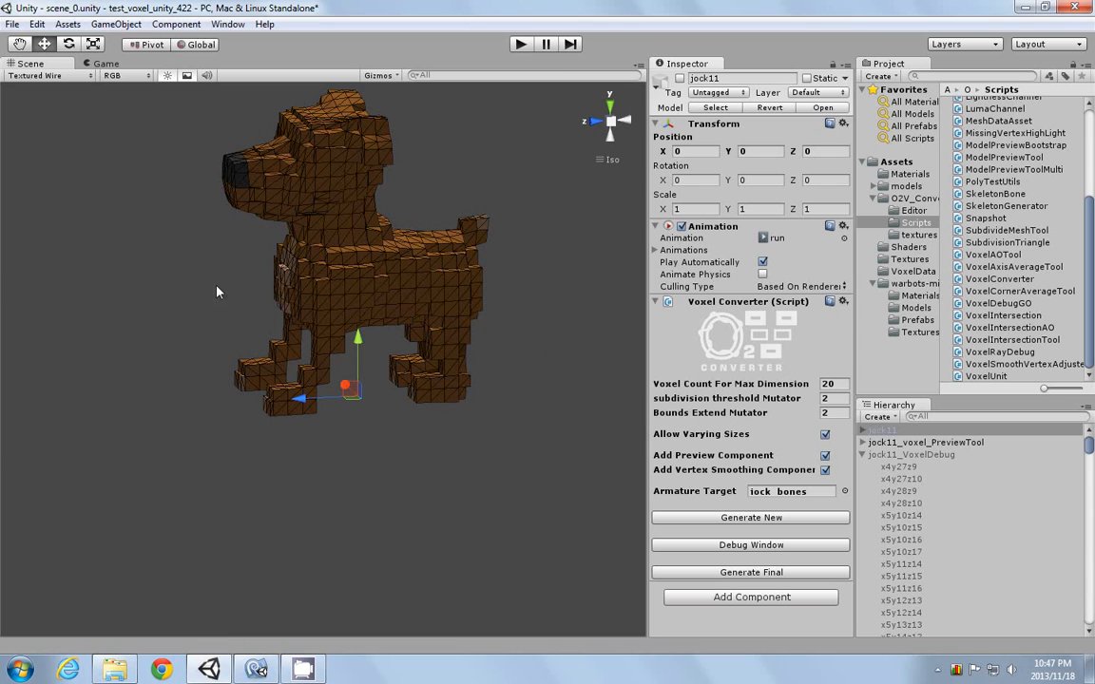
pyautogui.click(522, 45)
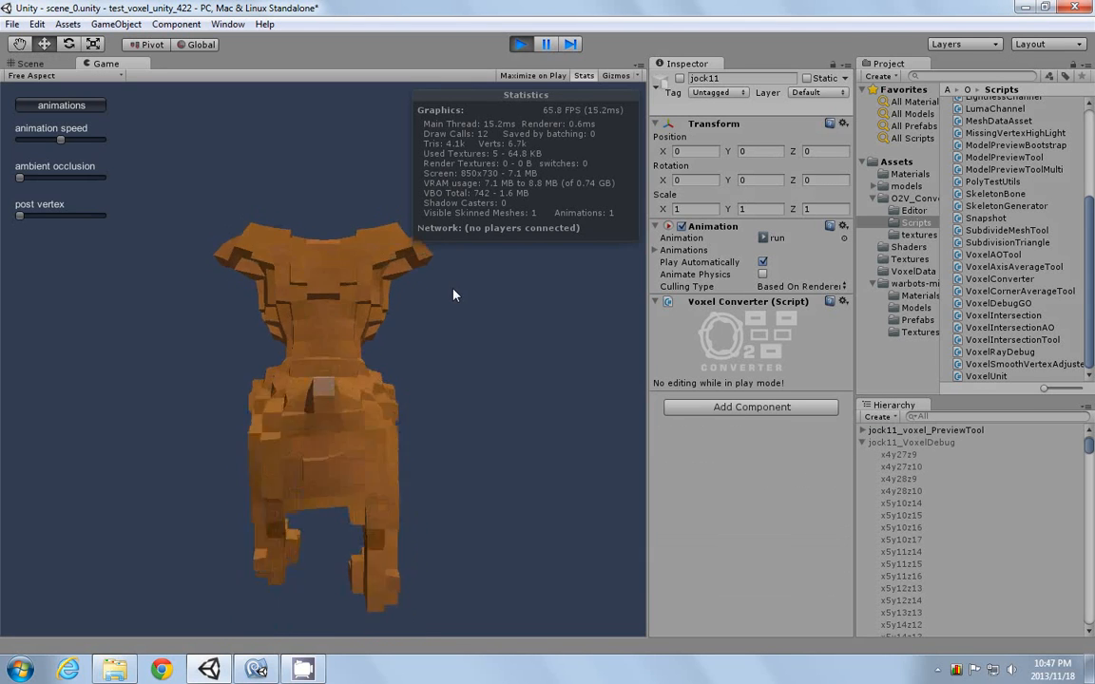
# - Examine the color-thresholded dog's run animation from the side, and end play mode
pyautogui.moveTo(555, 332); pyautogui.dragTo(493, 419)
pyautogui.scroll(-3, 291, 386)
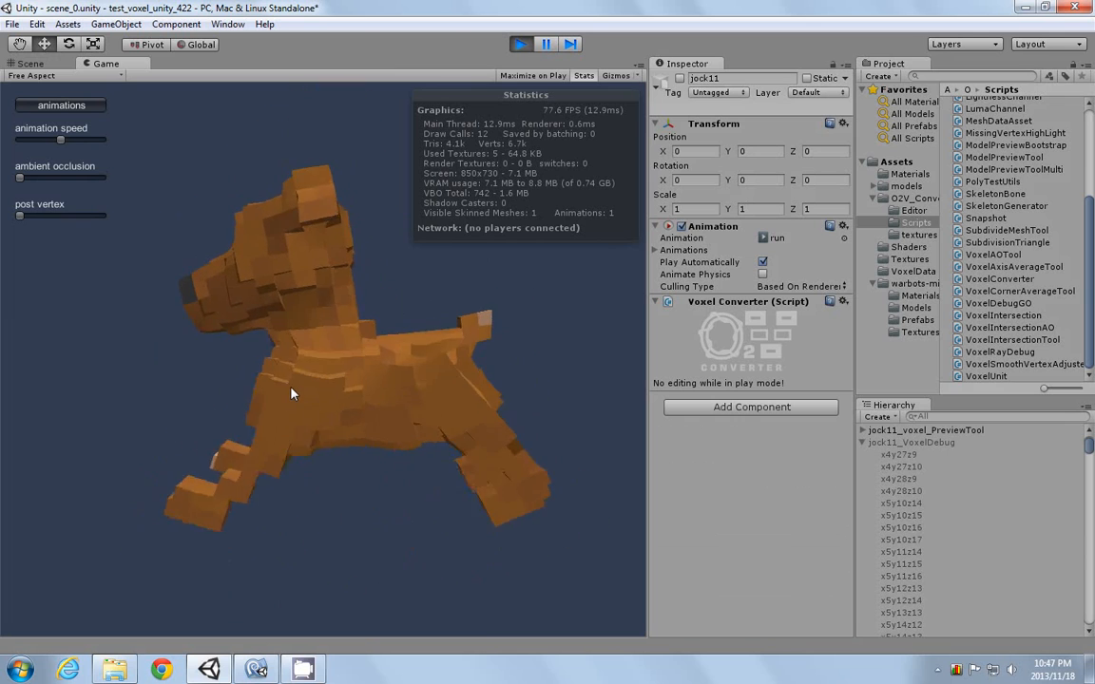
pyautogui.click(521, 44)
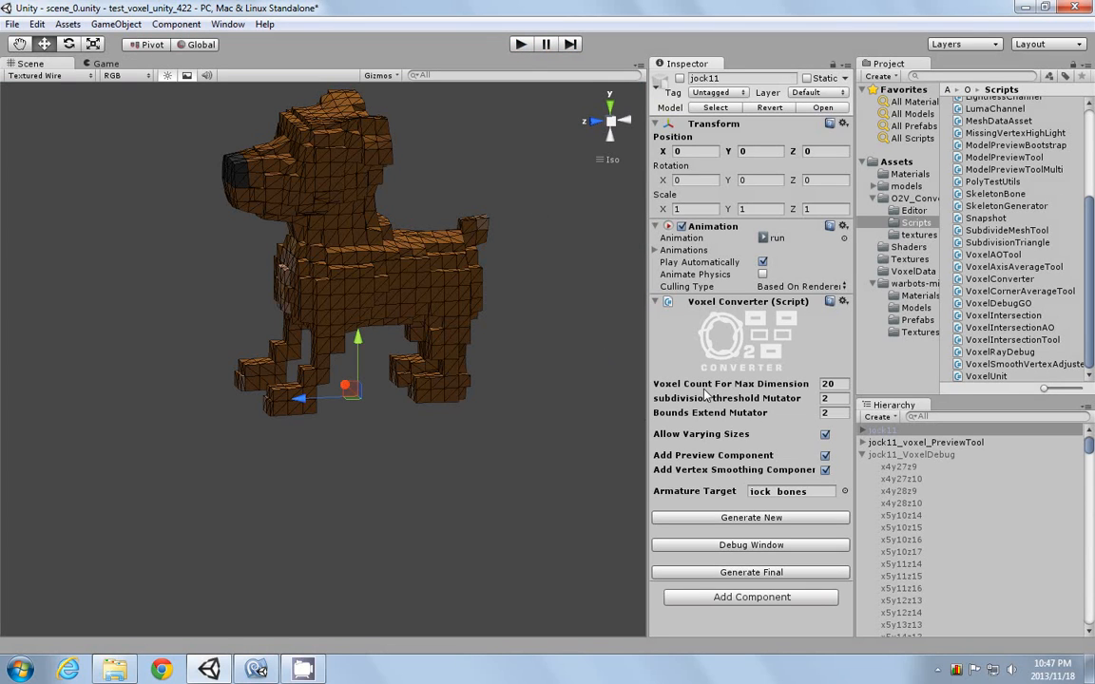
# - Open the voxel debug window for jock11 and select a voxel at the base of the dog's neck
pyautogui.click(746, 544)
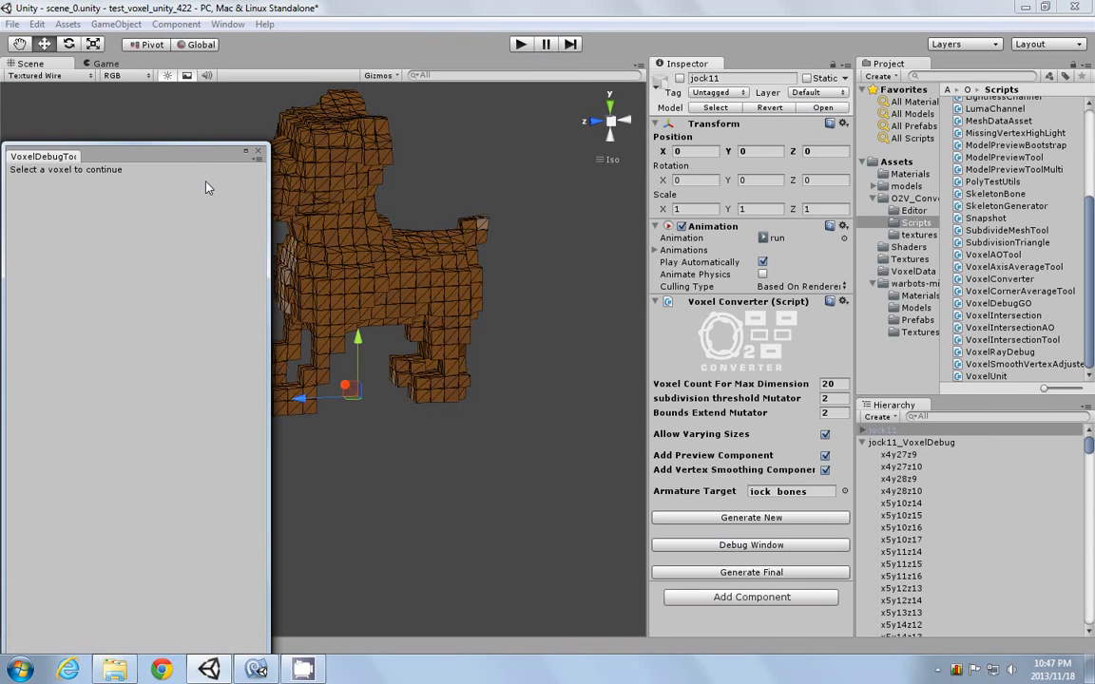
pyautogui.moveTo(142, 138); pyautogui.dragTo(683, 167)
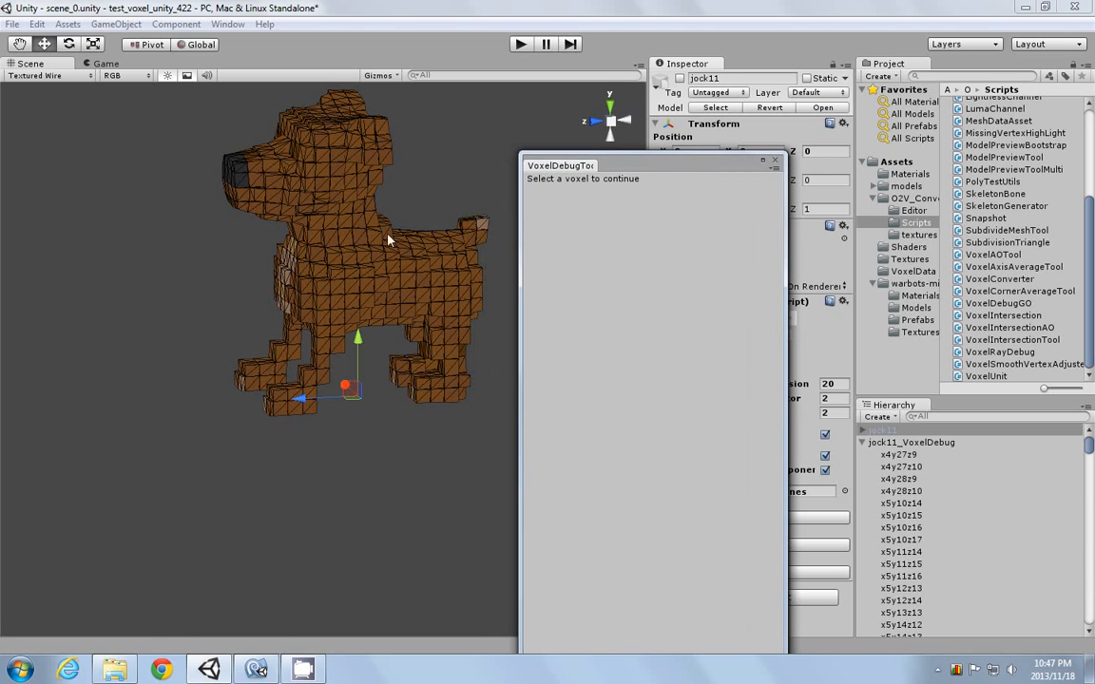
pyautogui.click(347, 245)
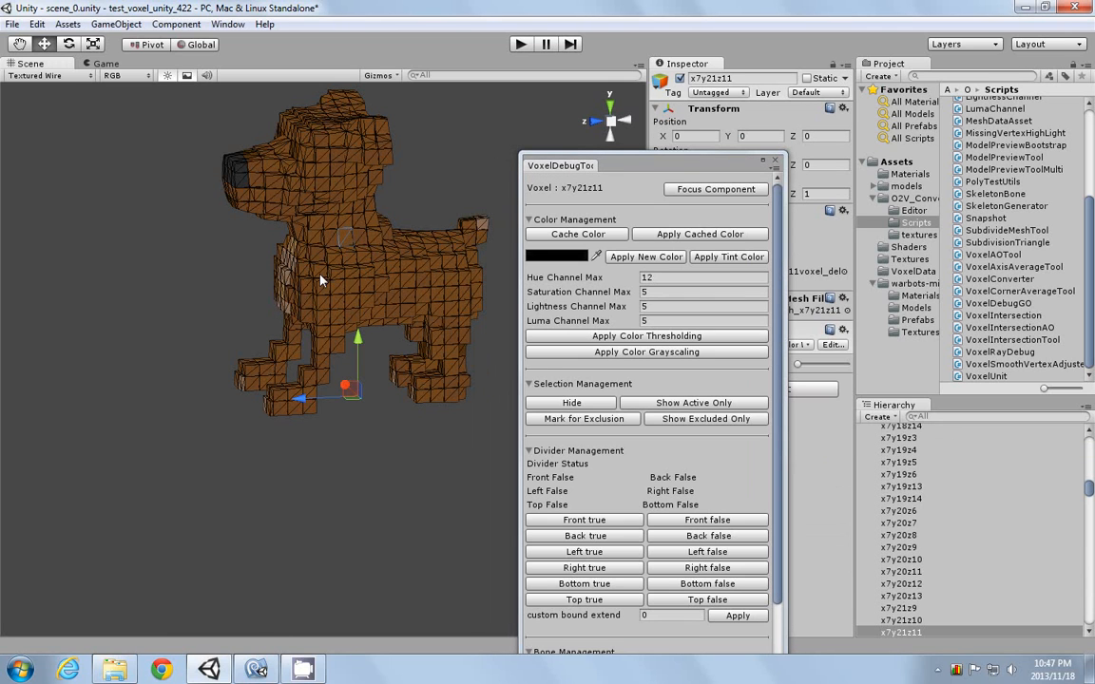
# - Set Saturation Channel Max to 3 and Hue Channel Max to 6, and apply color thresholding to the voxel dog
pyautogui.scroll(2, 287, 246)
pyautogui.moveTo(319, 275); pyautogui.dragTo(260, 372, button='middle')
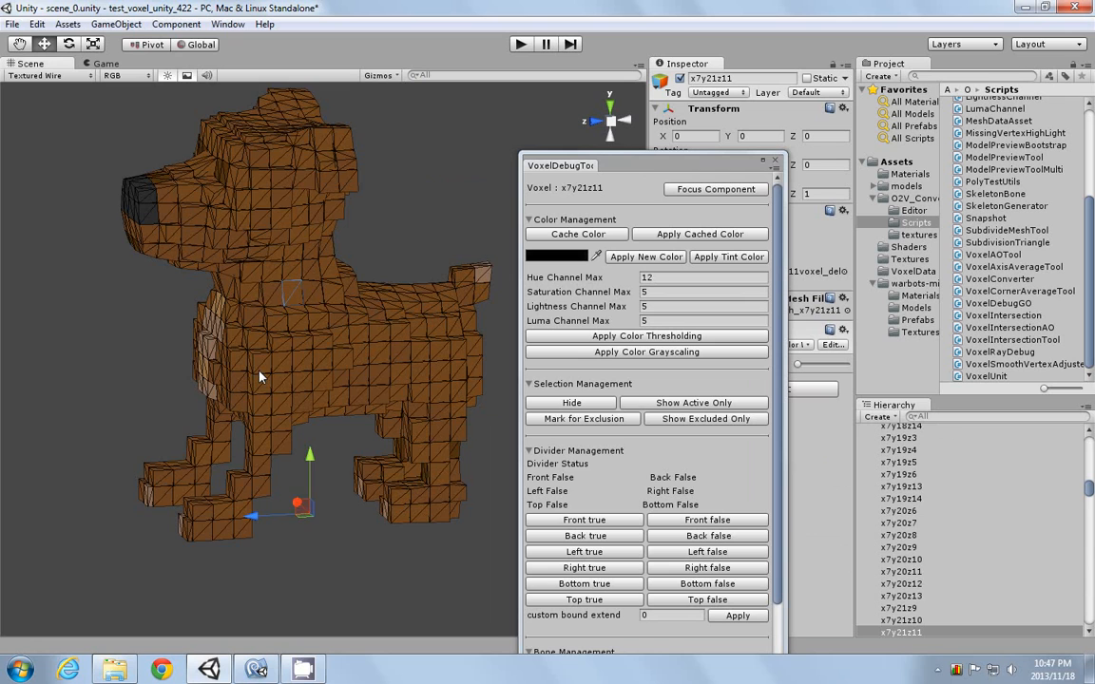
pyautogui.scroll(-1, 259, 372)
pyautogui.keyDown('alt'); pyautogui.moveTo(165, 408); pyautogui.dragTo(380, 362); pyautogui.keyUp('alt')
pyautogui.scroll(2, 400, 359)
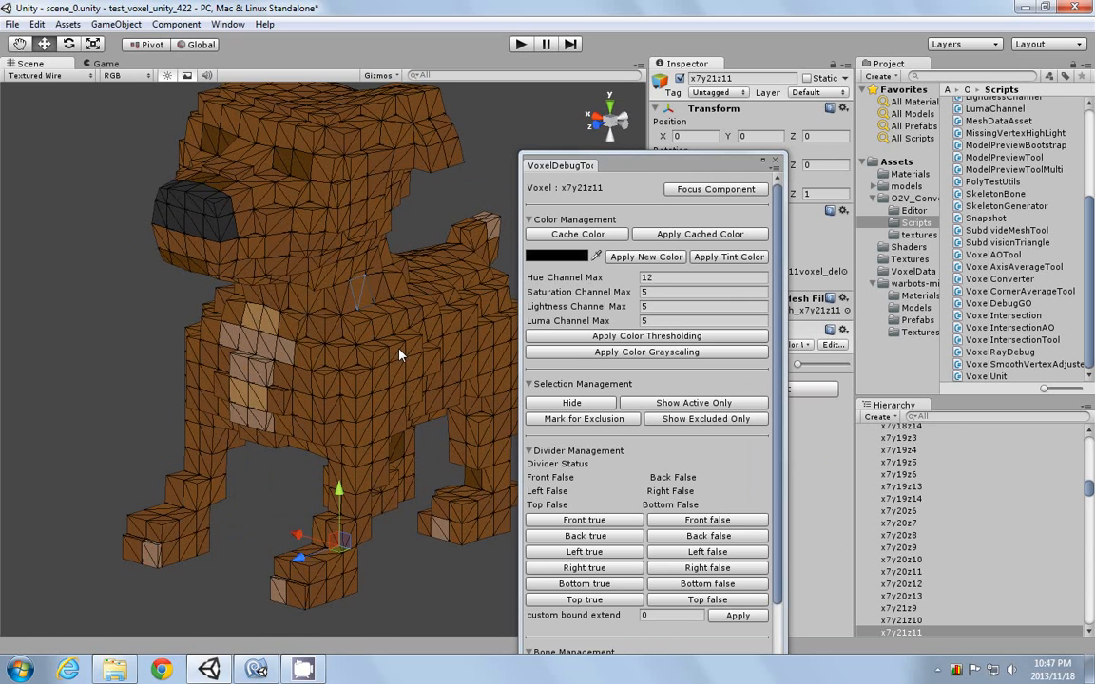
pyautogui.moveTo(394, 350); pyautogui.dragTo(359, 365, button='middle')
pyautogui.scroll(-2, 357, 364)
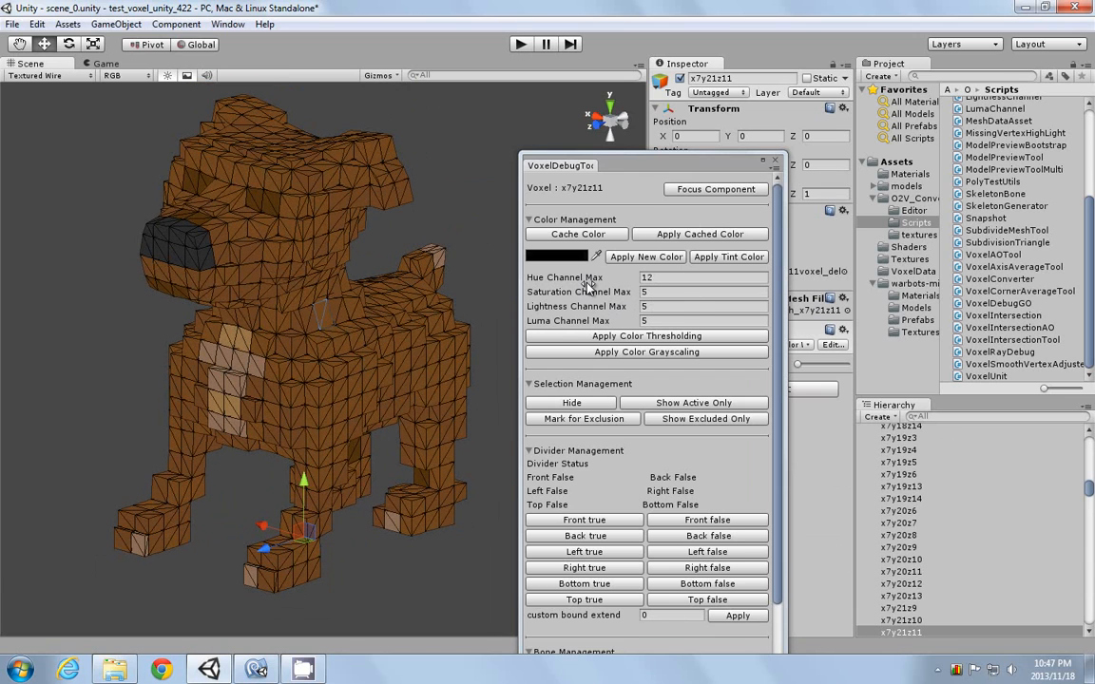
pyautogui.click(660, 293)
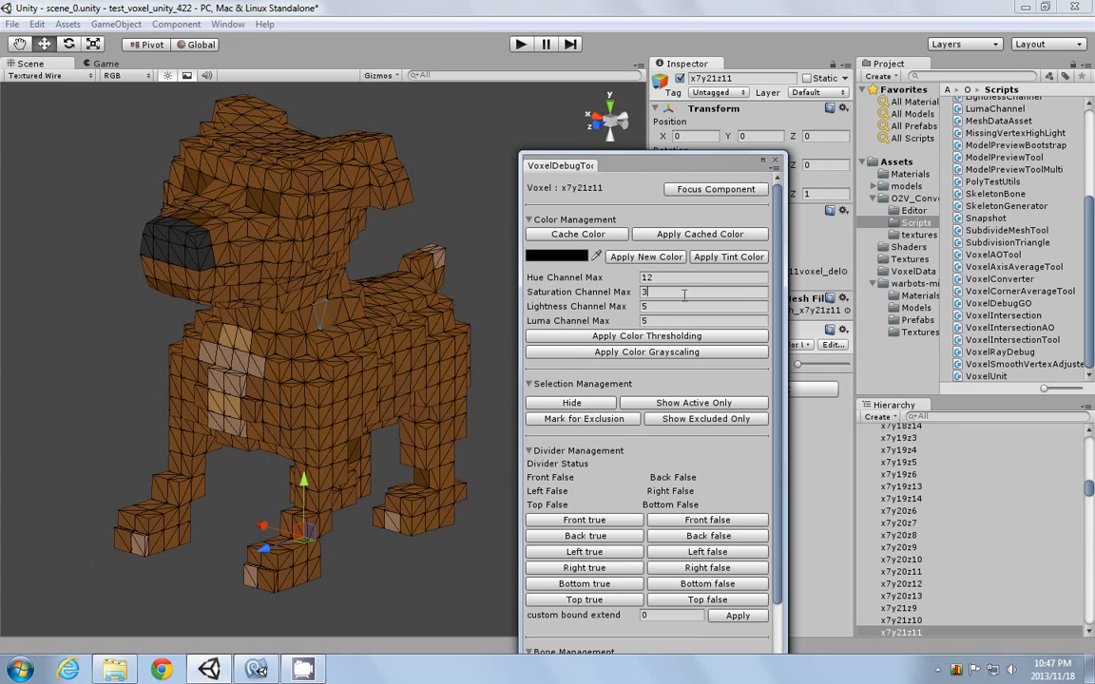
pyautogui.click(664, 278)
# - Return focus to jock11's converter component and generate the final voxel dog with the reduced color channels, overwriting the existing prefab
pyautogui.moveTo(664, 173); pyautogui.dragTo(296, 141)
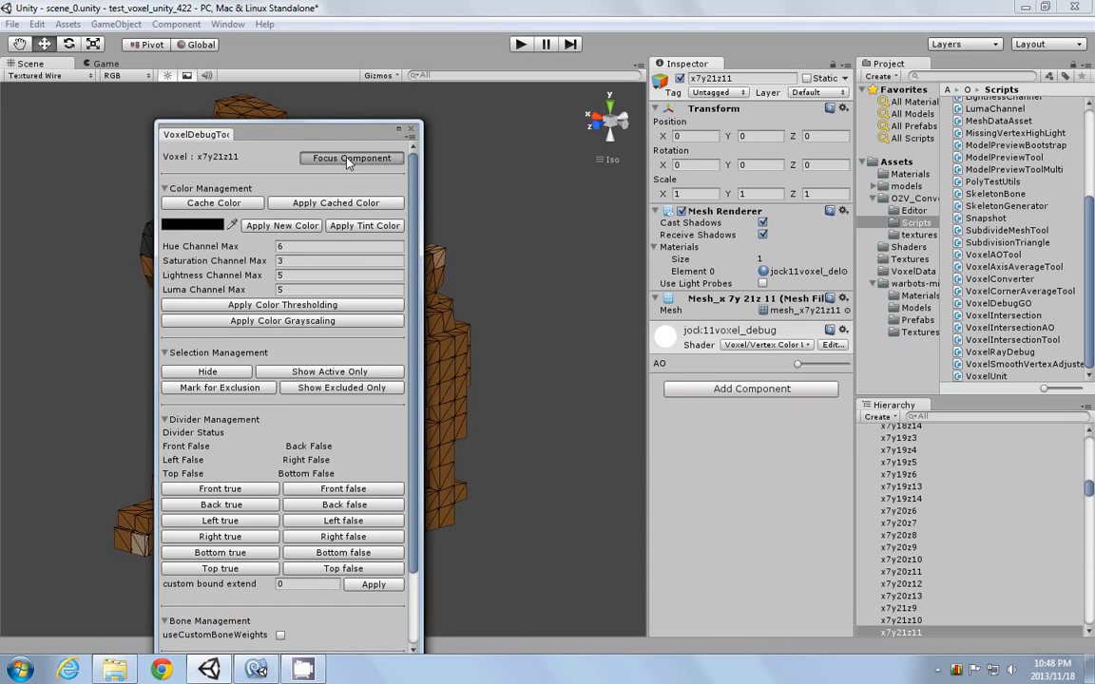
pyautogui.click(333, 143)
pyautogui.click(740, 574)
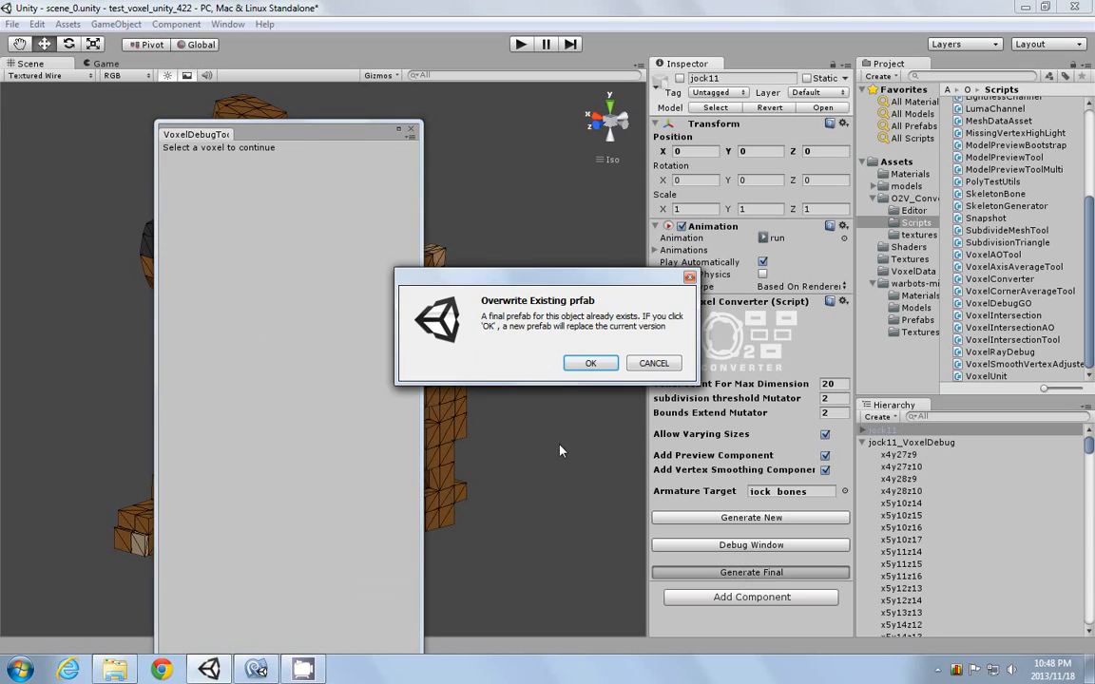
pyautogui.click(590, 363)
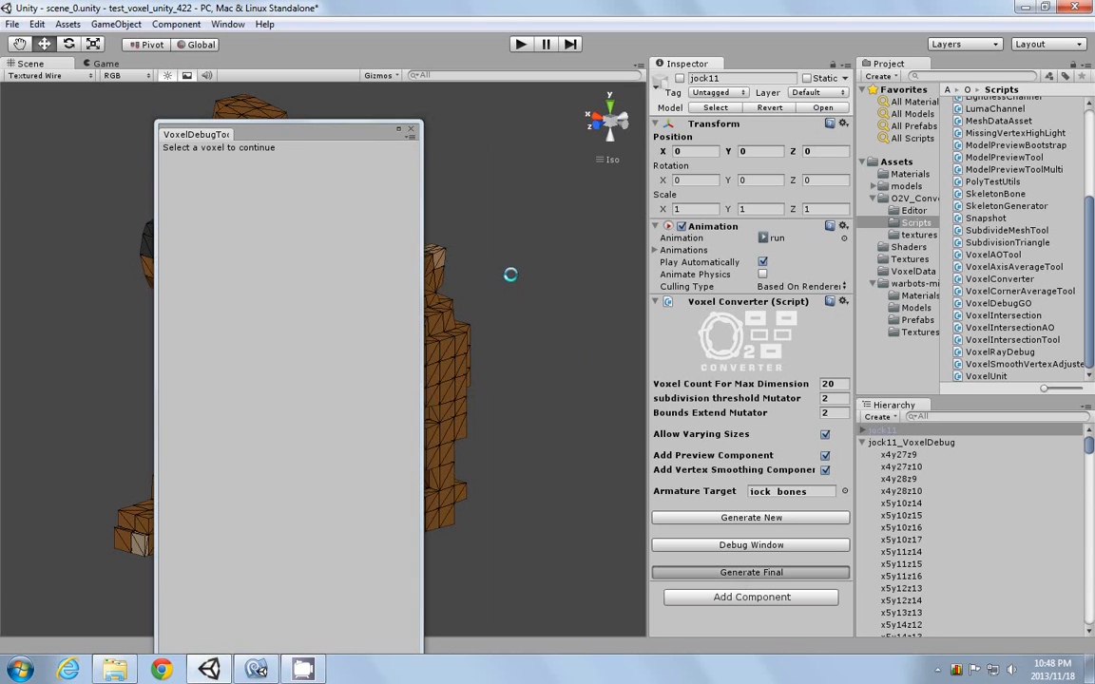
# - Preview the regenerated dog's run animation in play mode, and exit play mode
pyautogui.moveTo(349, 140); pyautogui.dragTo(81, 215)
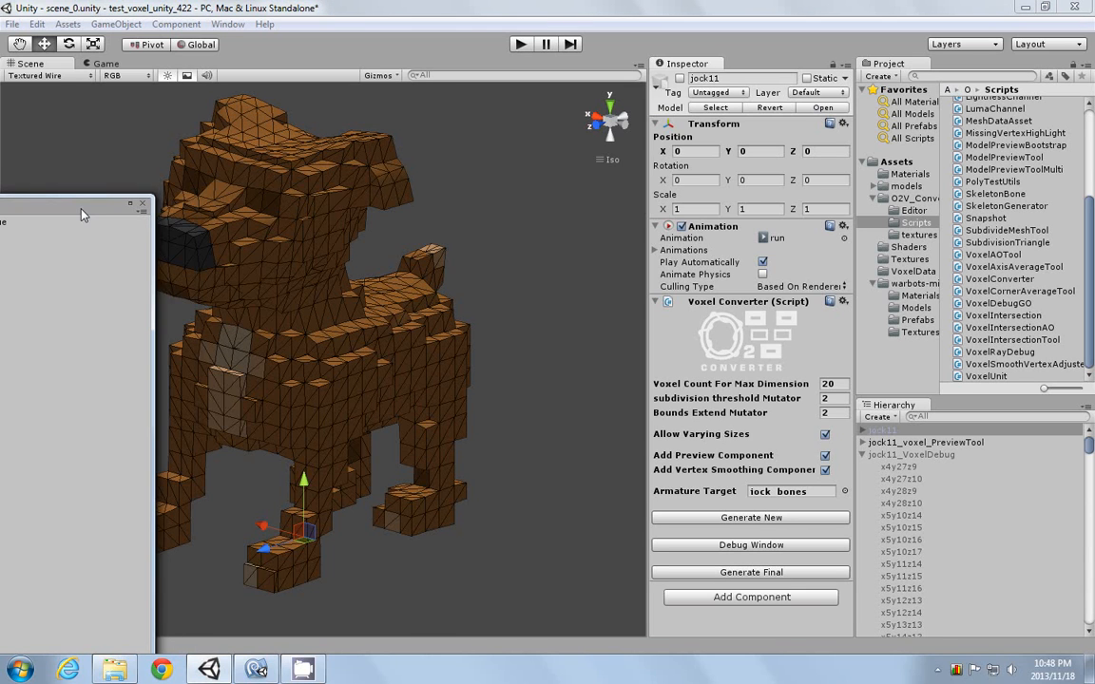
pyautogui.click(521, 45)
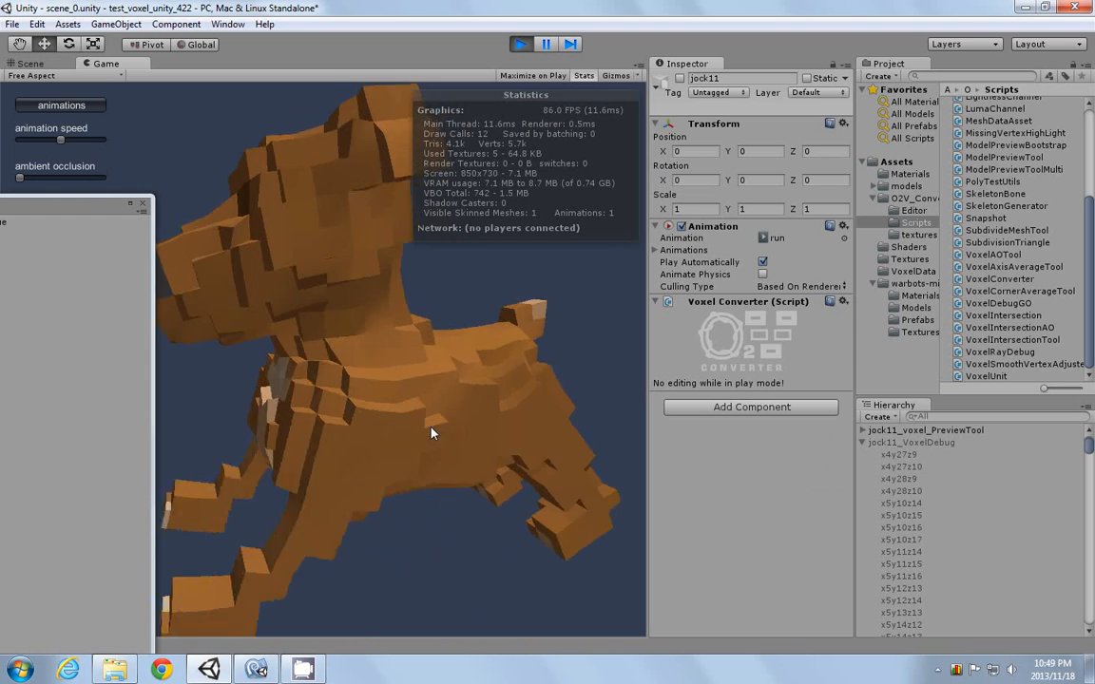
pyautogui.scroll(-3, 429, 413)
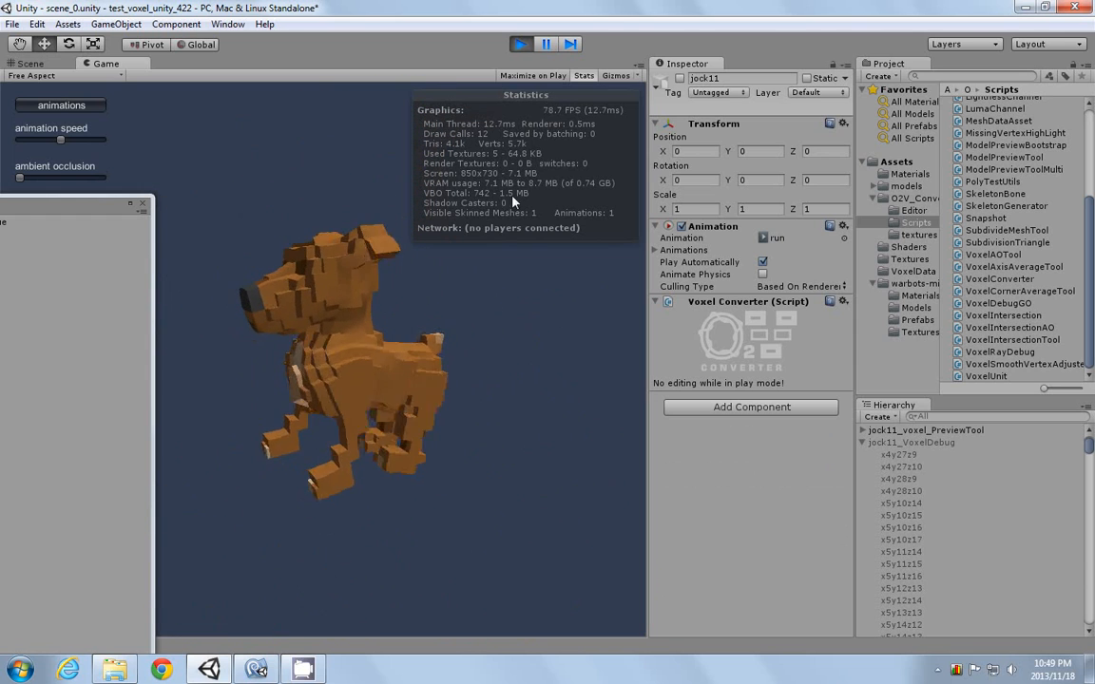
pyautogui.click(521, 43)
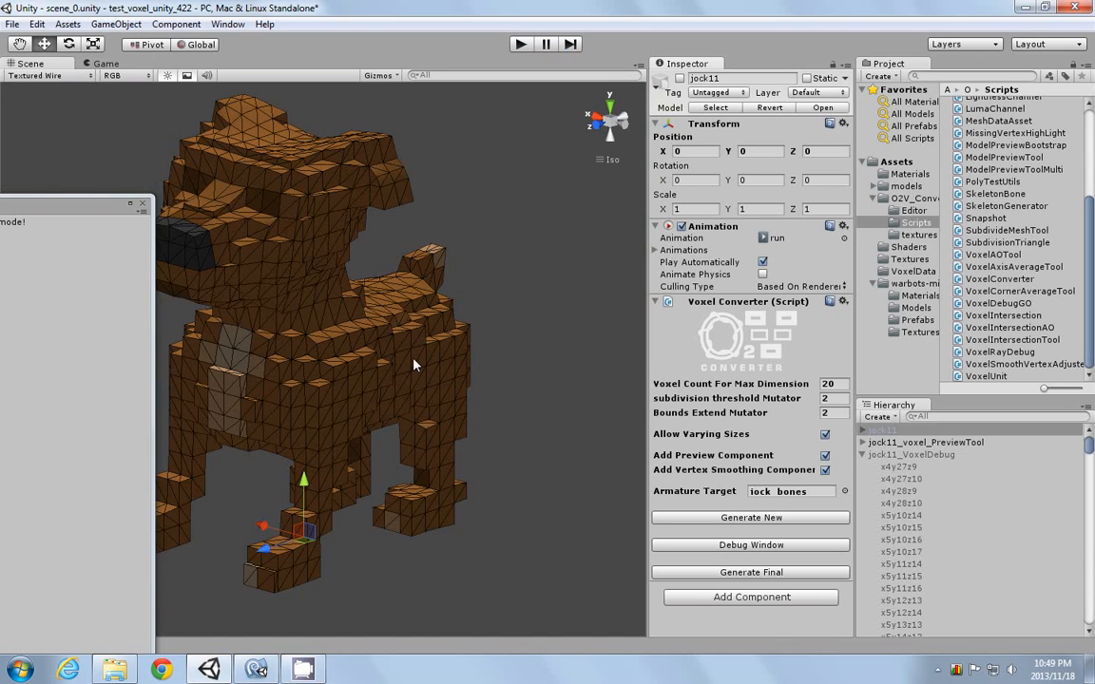
# - Select the jock11_voxel object in the scene, move the debug window off the dog, and enter play mode
pyautogui.scroll(-3, 413, 364)
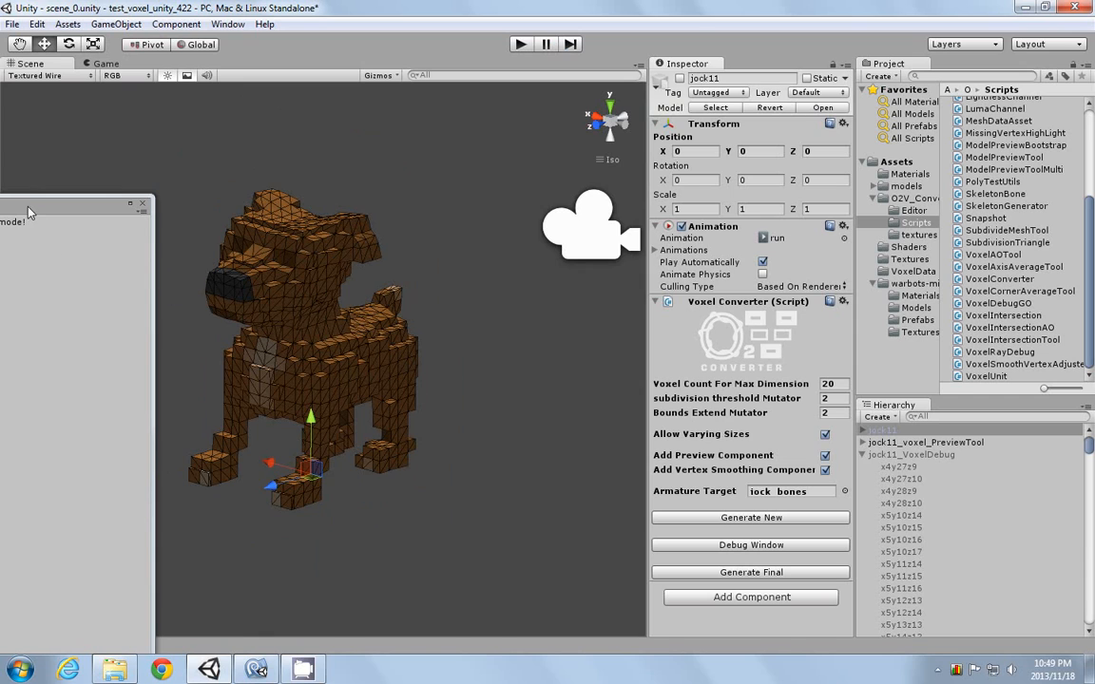
pyautogui.moveTo(29, 211); pyautogui.dragTo(672, 177)
pyautogui.click(290, 270)
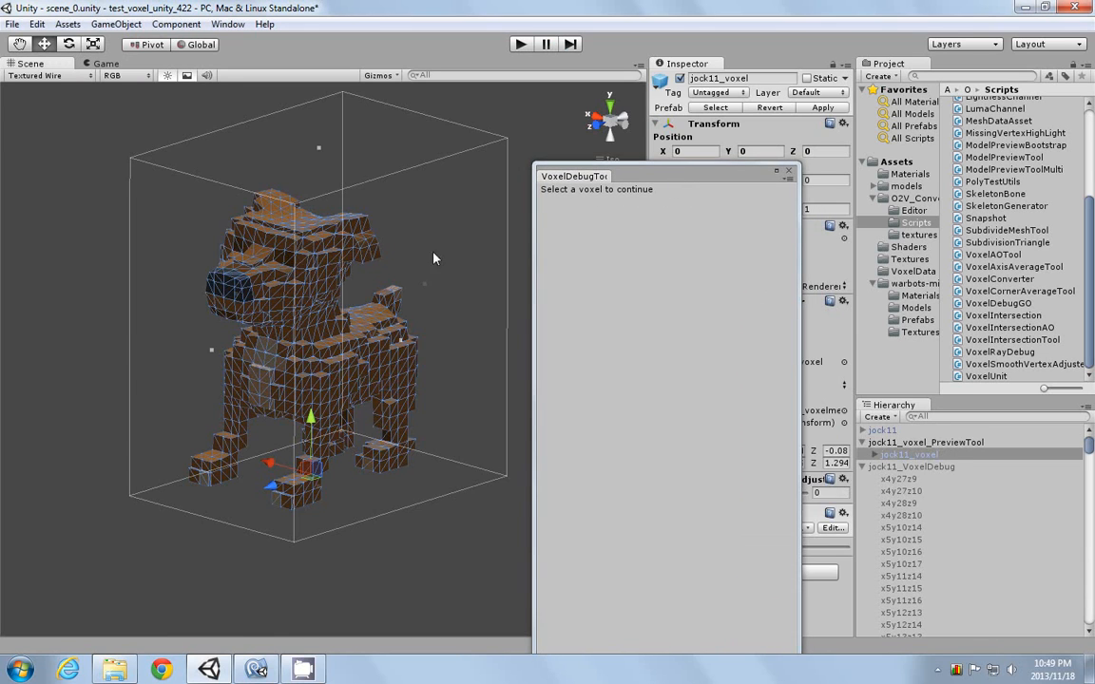
pyautogui.moveTo(627, 175); pyautogui.dragTo(304, 540)
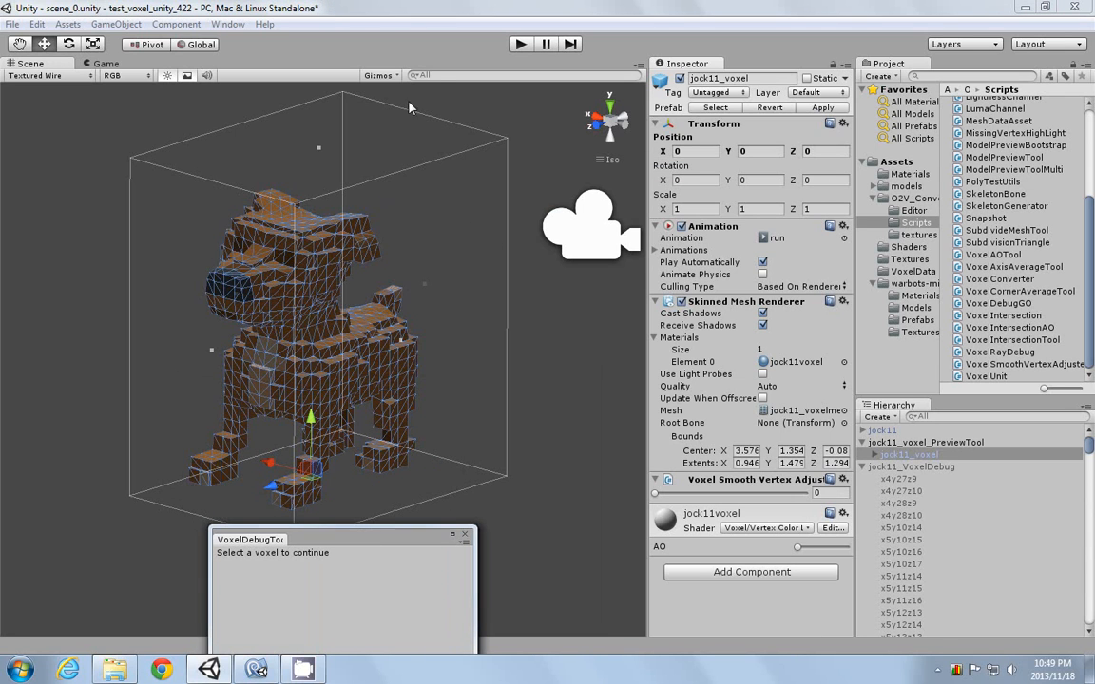
pyautogui.click(520, 45)
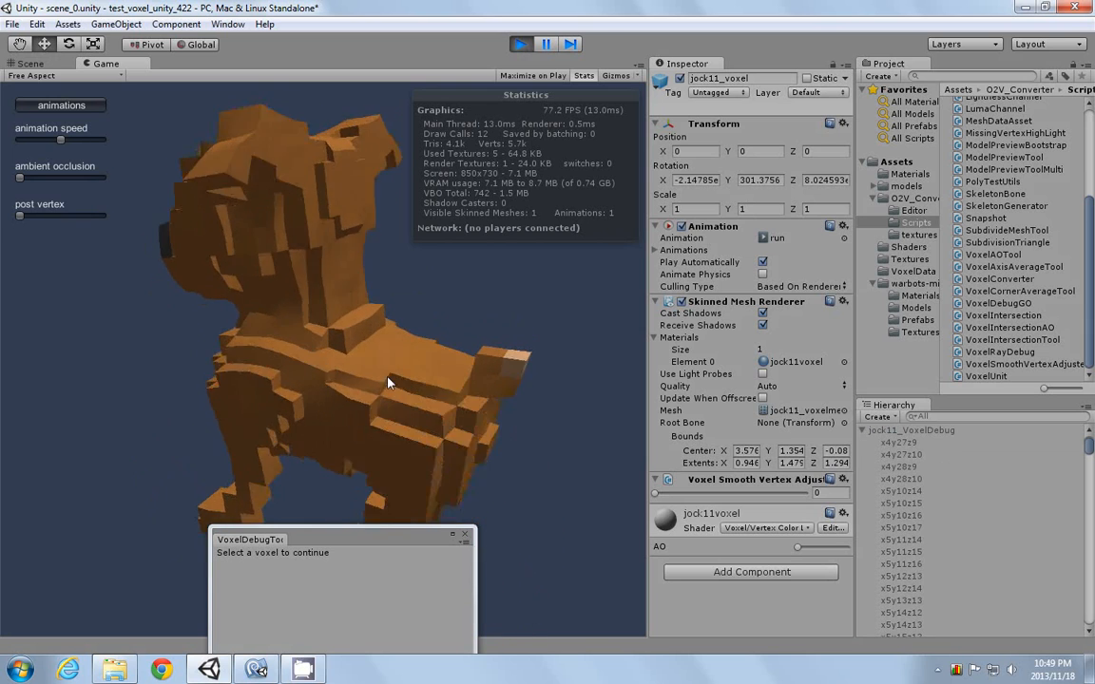
# - Reduce the preview's animation speed to its minimum and examine the dog's back up close
pyautogui.moveTo(64, 141); pyautogui.dragTo(13, 140)
pyautogui.moveTo(332, 351); pyautogui.dragTo(405, 376)
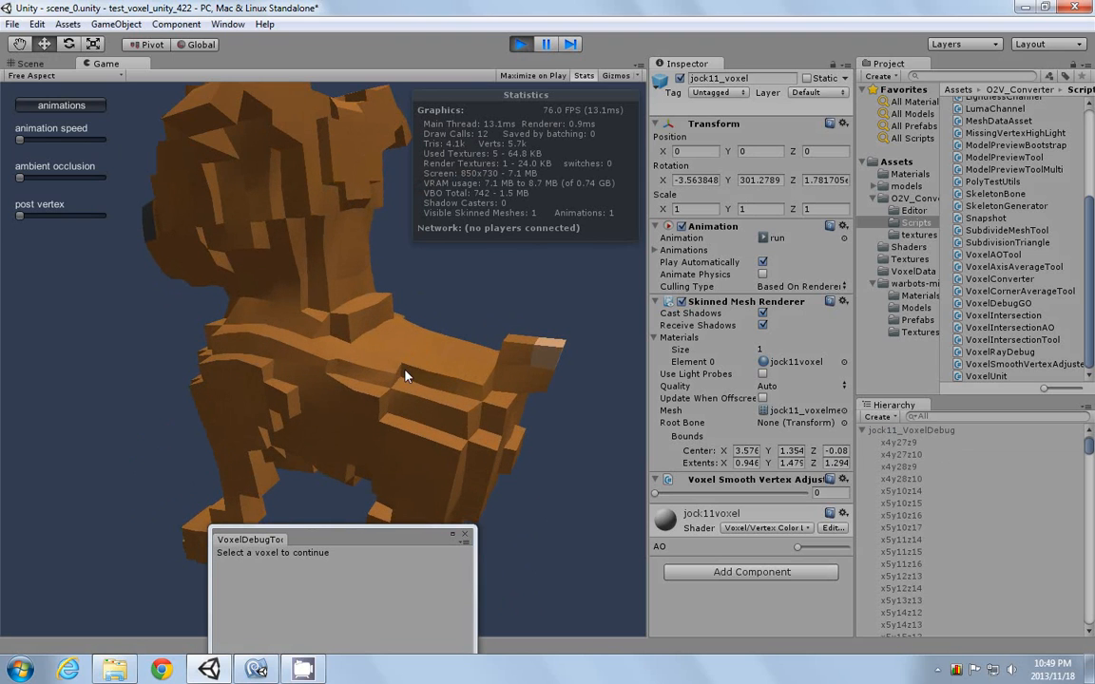
pyautogui.scroll(5, 401, 373)
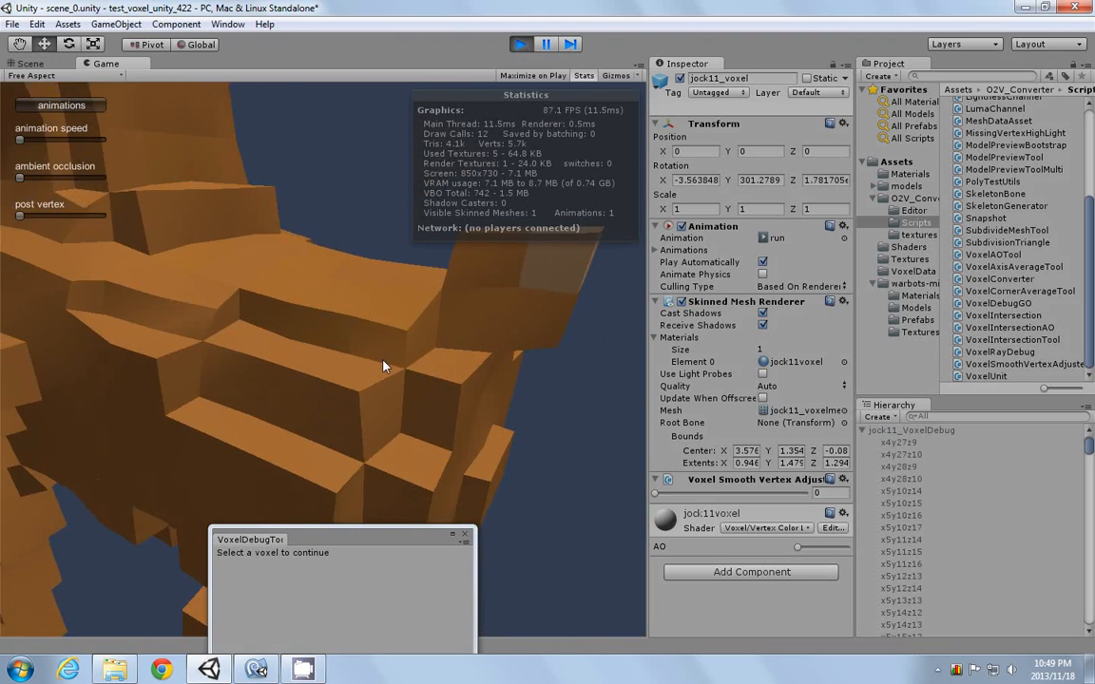
pyautogui.scroll(3, 390, 369)
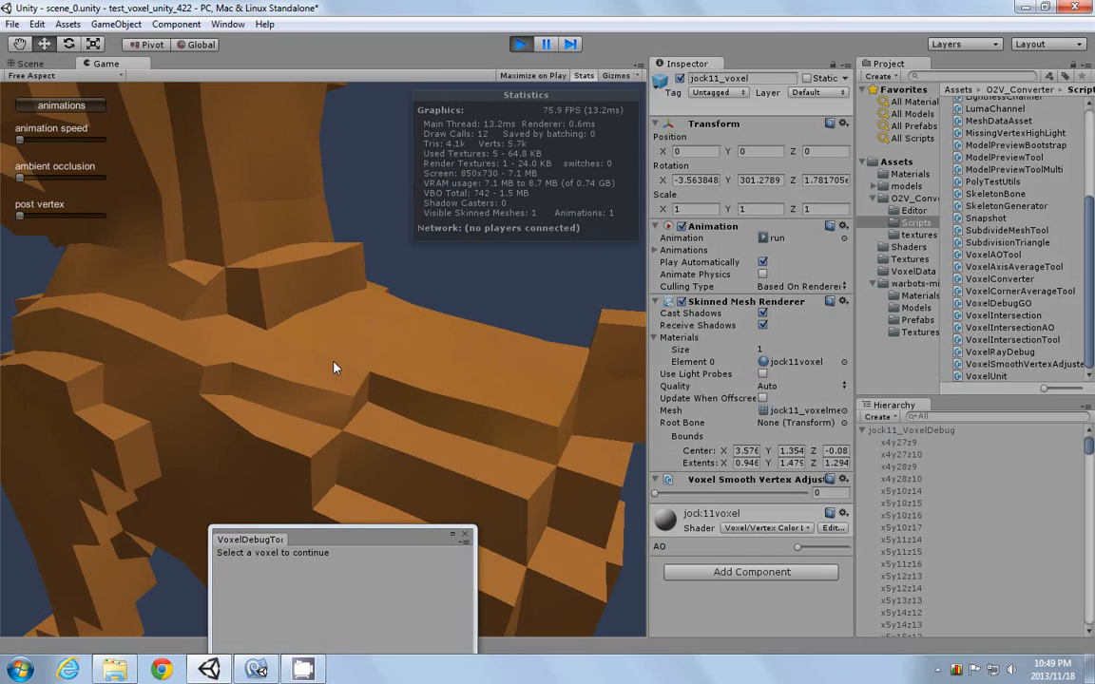
pyautogui.scroll(-2, 382, 355)
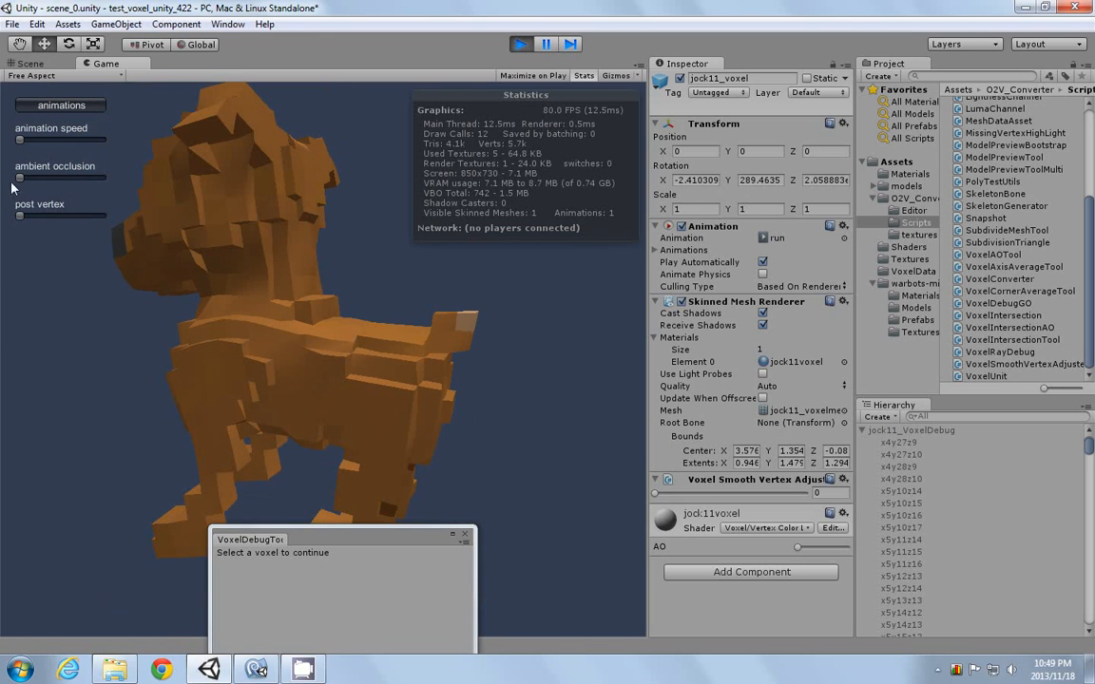
# - Raise the preview's ambient occlusion to about three quarters and examine the shading on the dog's flank and back
pyautogui.moveTo(20, 179); pyautogui.dragTo(86, 178)
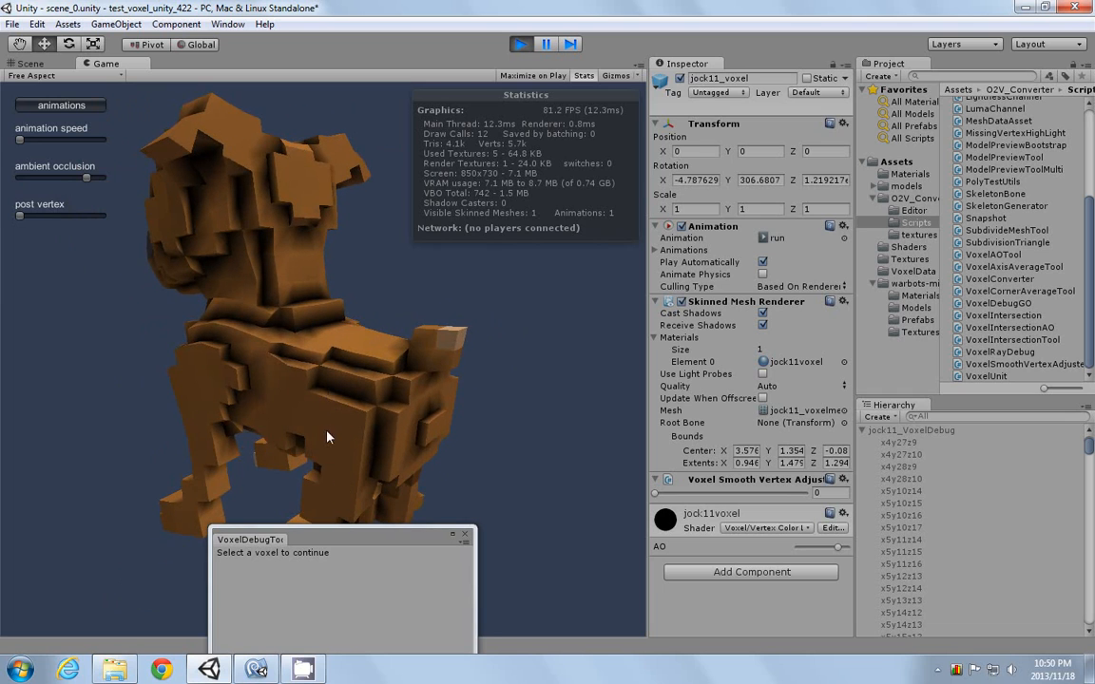
pyautogui.moveTo(327, 437); pyautogui.dragTo(369, 392)
pyautogui.scroll(2, 378, 389)
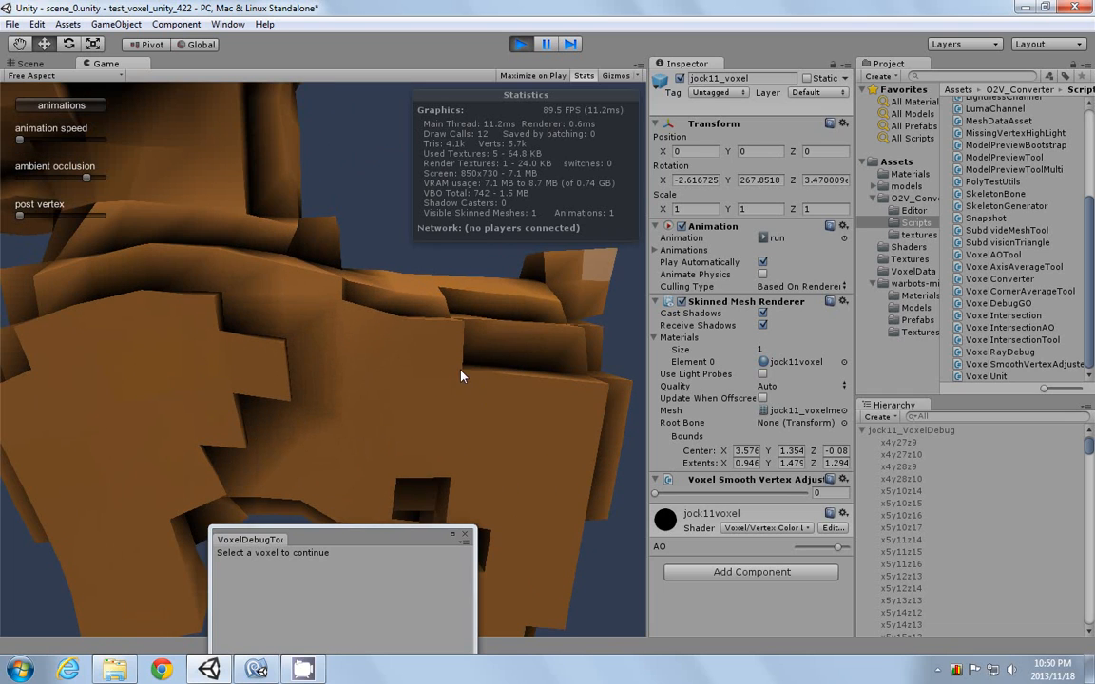
pyautogui.moveTo(519, 400); pyautogui.dragTo(362, 449)
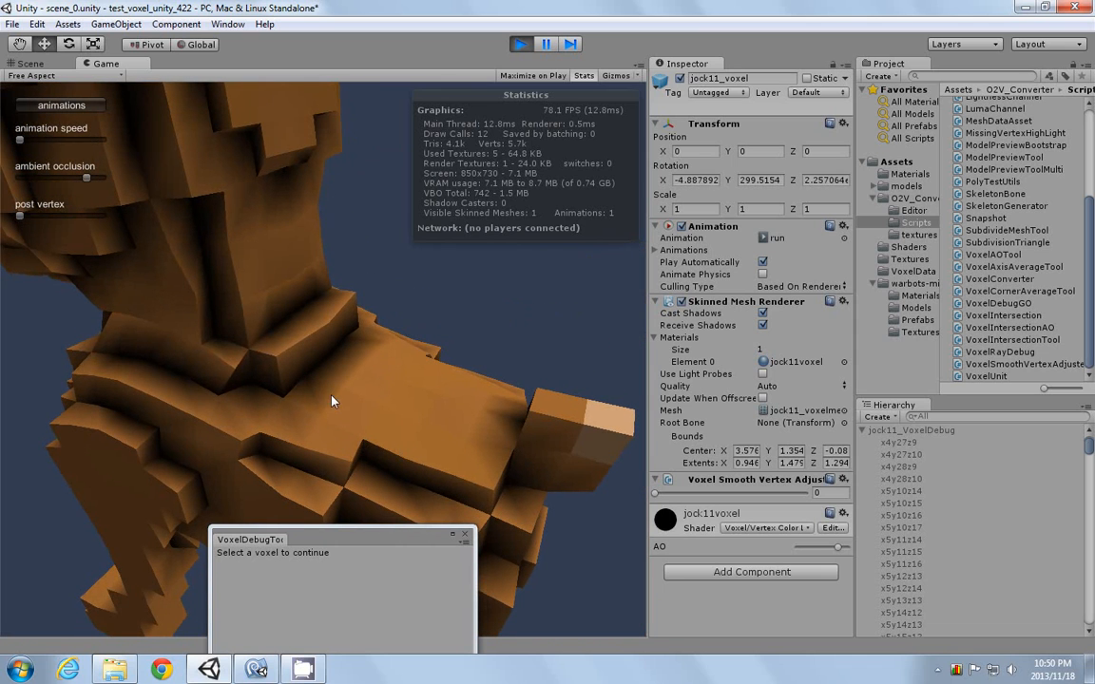
# - View the whole dog, lower its ambient occlusion to about half, and exit play mode
pyautogui.scroll(-5, 299, 352)
pyautogui.moveTo(304, 355); pyautogui.dragTo(384, 257)
pyautogui.moveTo(288, 355); pyautogui.dragTo(304, 356)
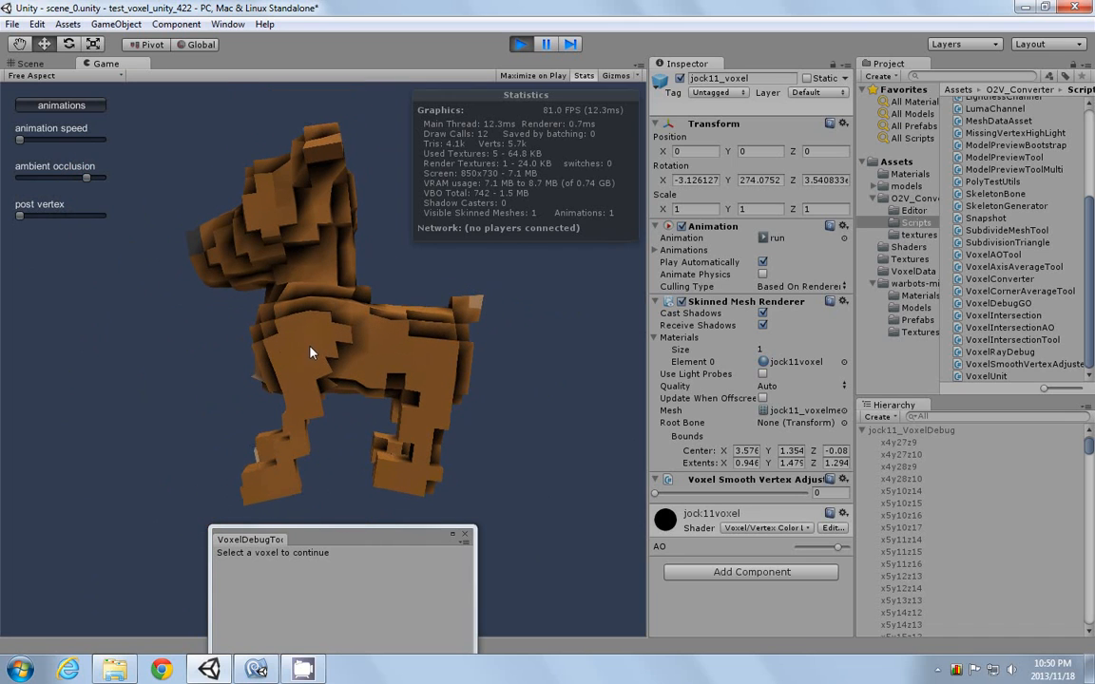
pyautogui.moveTo(80, 182); pyautogui.dragTo(55, 179)
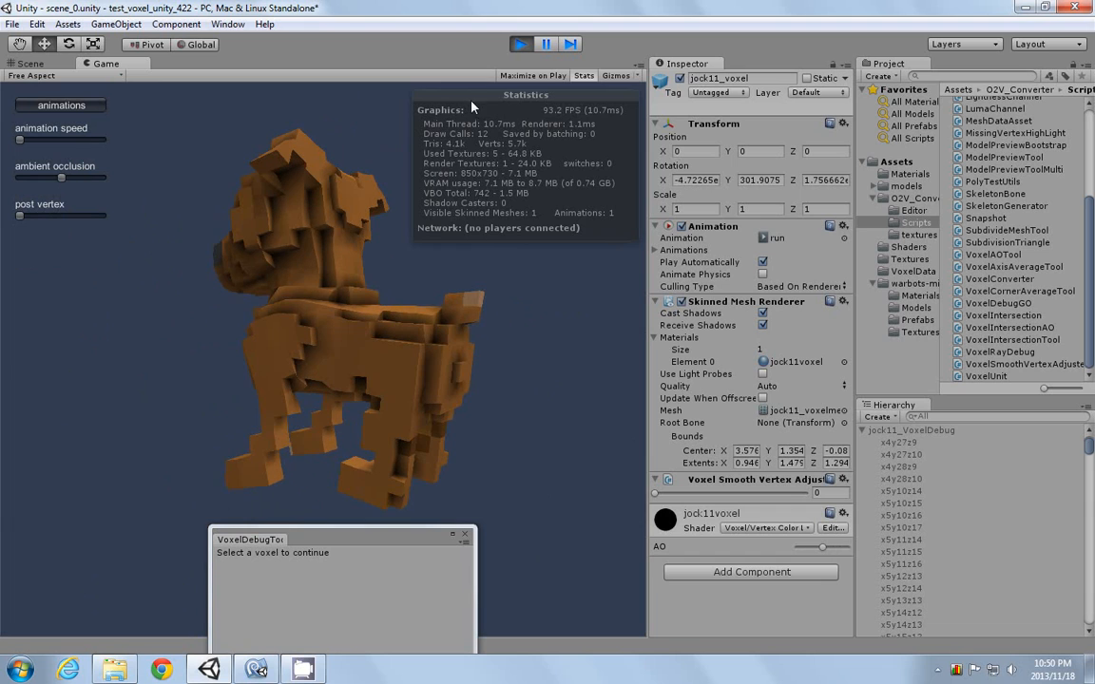
pyautogui.click(521, 44)
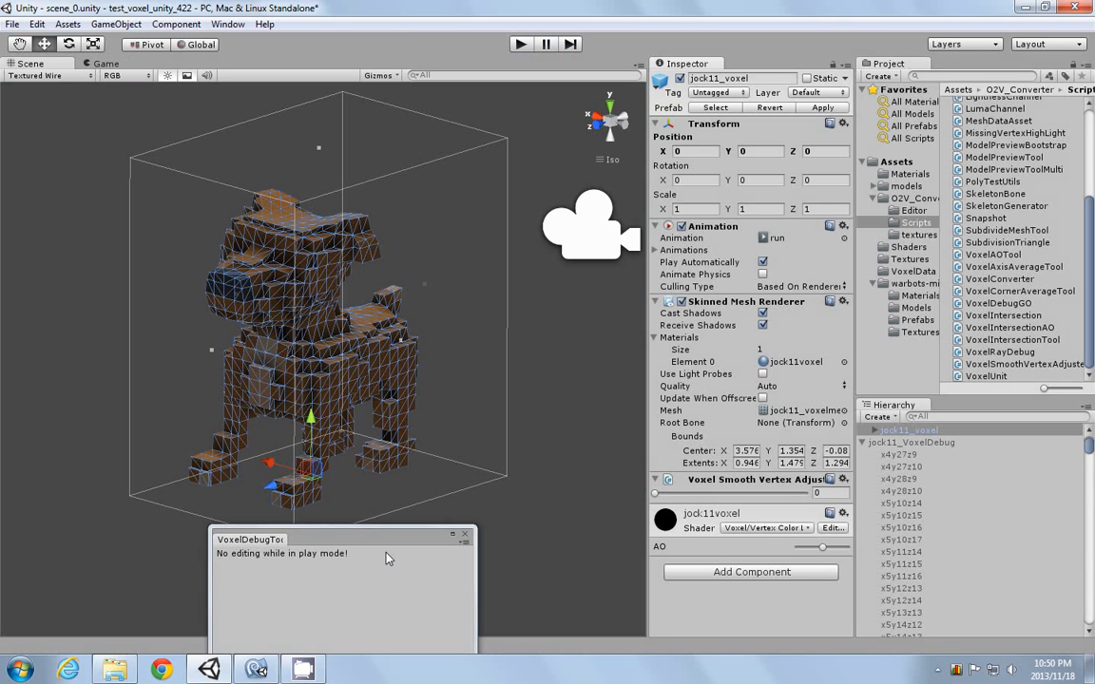
# - Reopen the voxel debug view for jock11 and select a voxel on the side of the dog's head
pyautogui.moveTo(377, 544); pyautogui.dragTo(449, 190)
pyautogui.scroll(1, 896, 437)
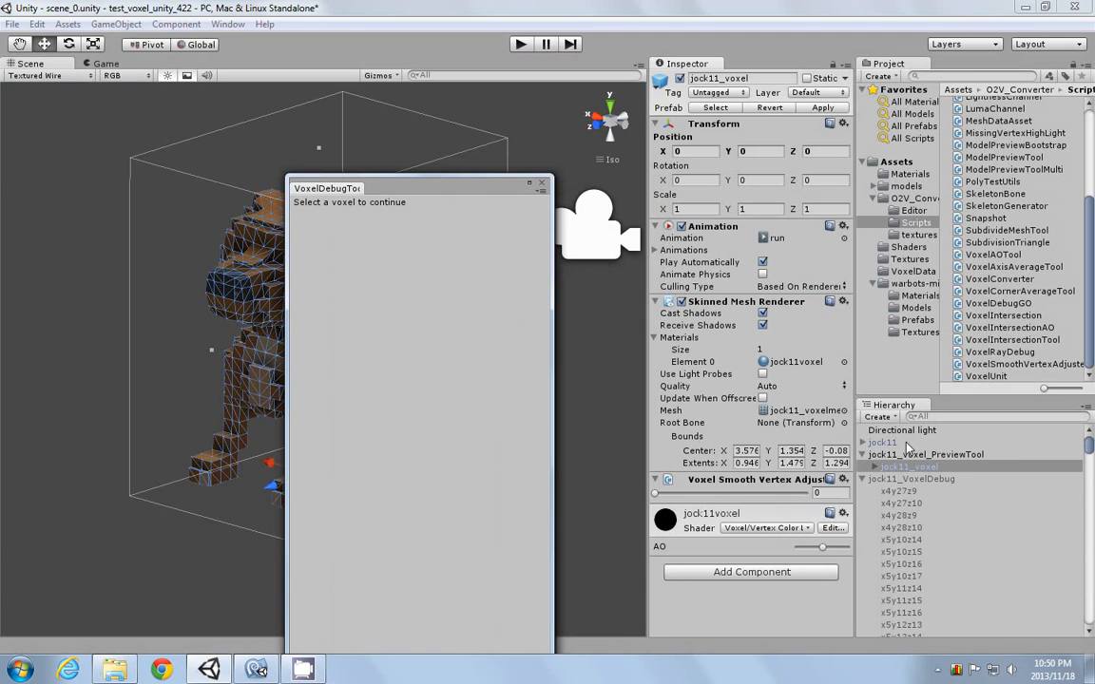
pyautogui.click(884, 442)
pyautogui.click(769, 545)
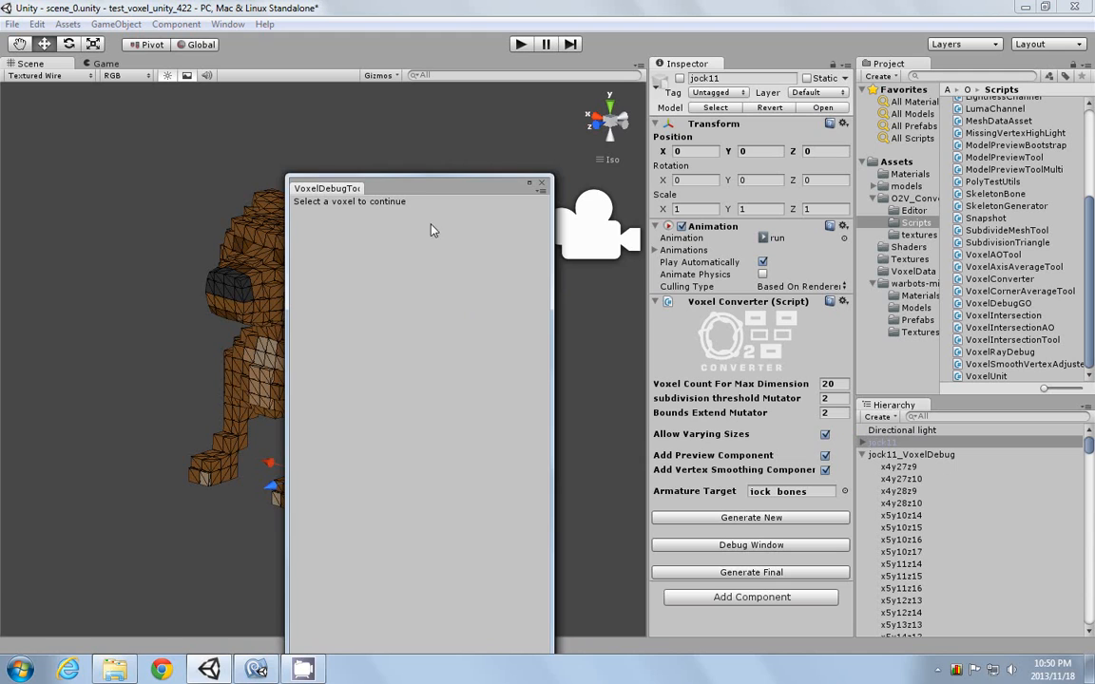
pyautogui.moveTo(421, 194); pyautogui.dragTo(616, 174)
pyautogui.click(304, 300)
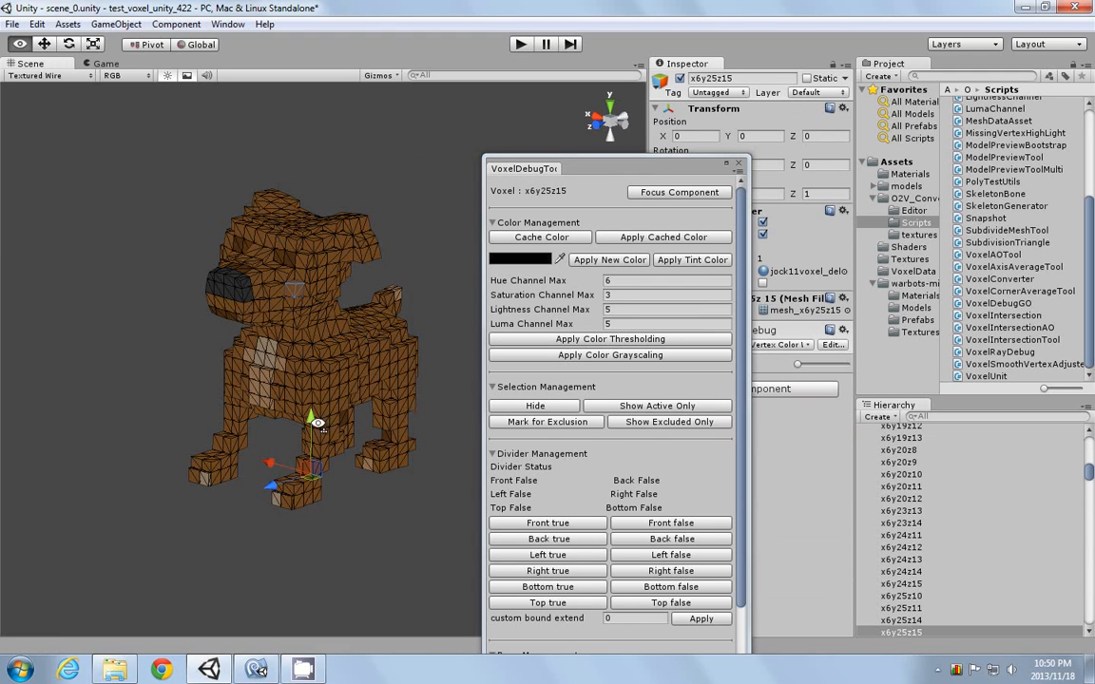
pyautogui.keyDown('alt'); pyautogui.moveTo(285, 383); pyautogui.dragTo(242, 395); pyautogui.keyUp('alt')
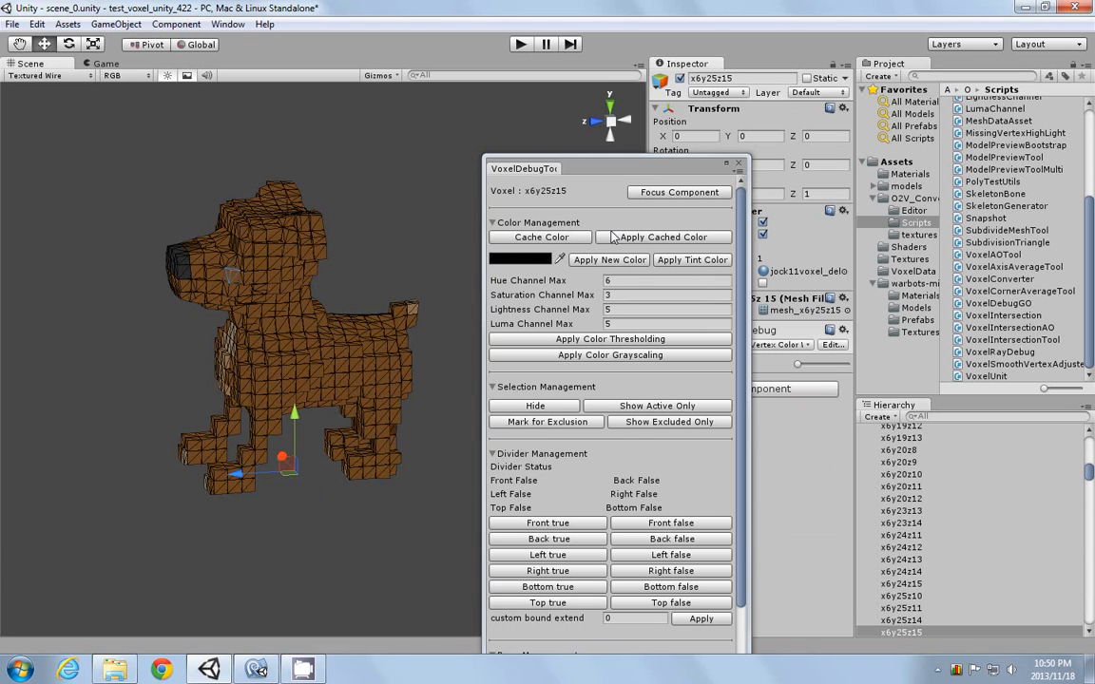
pyautogui.scroll(5, 244, 347)
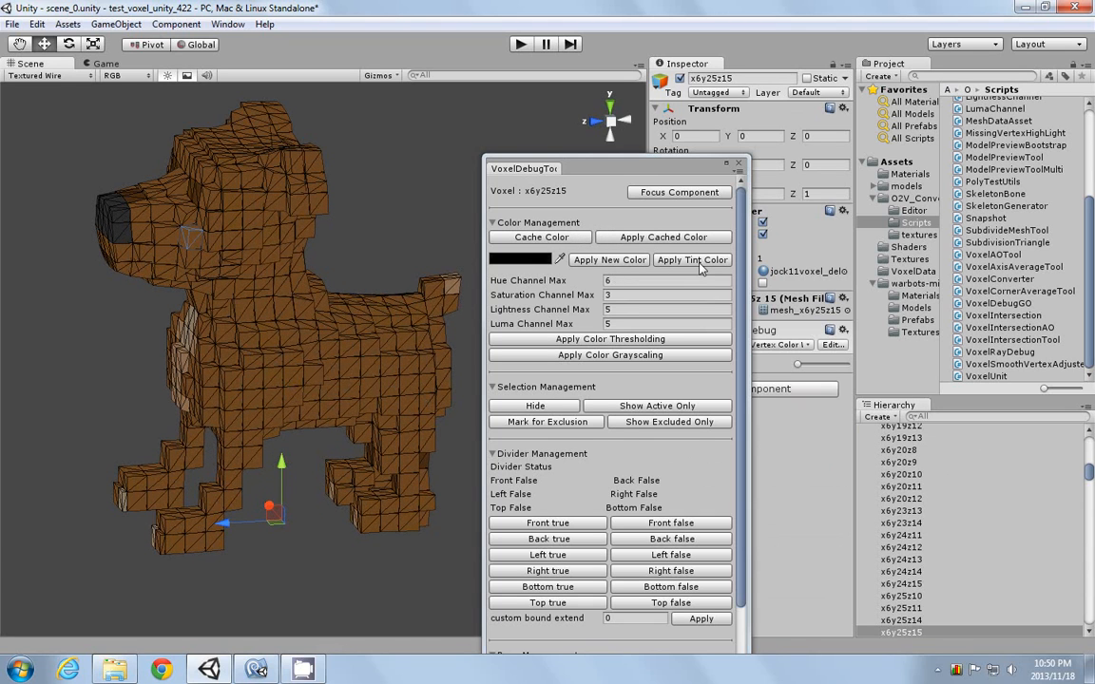
# - Tint the voxels of the dog's upper head blue with RGB 57, 38, 204, and clear the selection
pyautogui.keyDown('alt'); pyautogui.moveTo(364, 340); pyautogui.dragTo(316, 301); pyautogui.keyUp('alt')
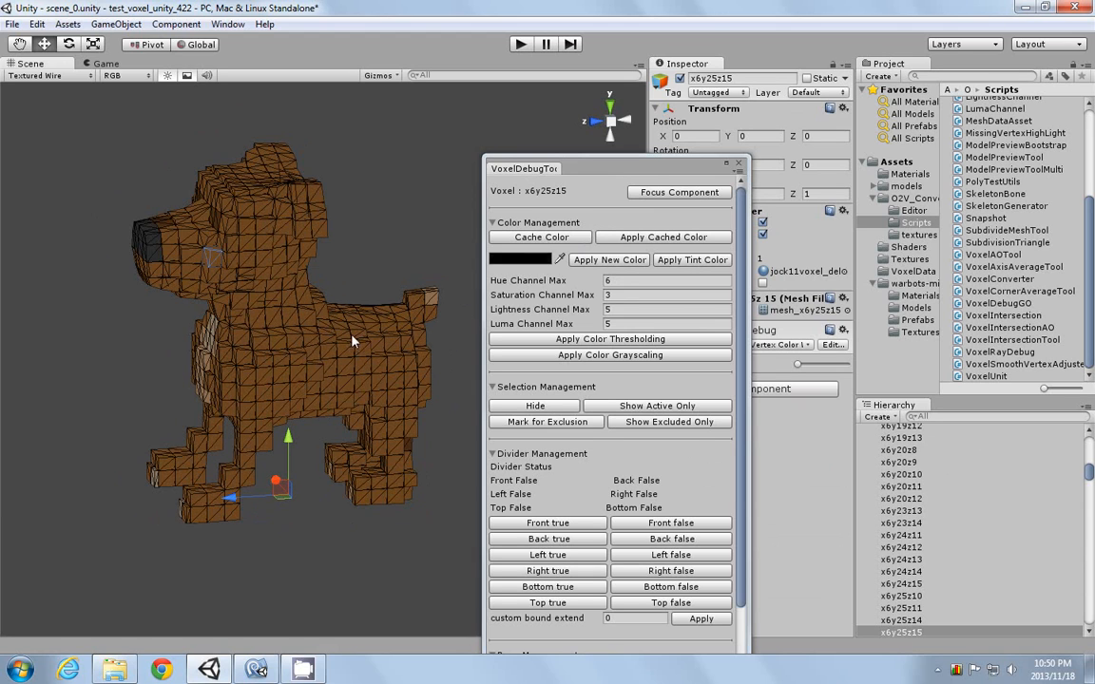
pyautogui.keyDown('alt'); pyautogui.moveTo(131, 399); pyautogui.dragTo(170, 180); pyautogui.keyUp('alt')
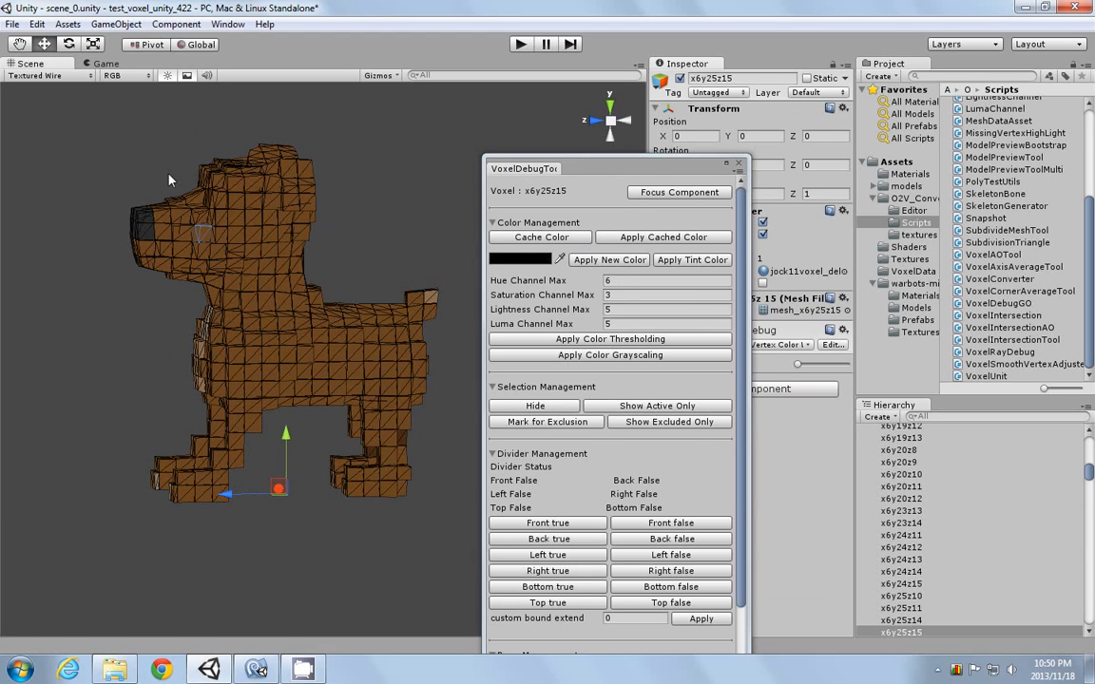
pyautogui.moveTo(76, 124); pyautogui.dragTo(314, 213)
pyautogui.click(520, 258)
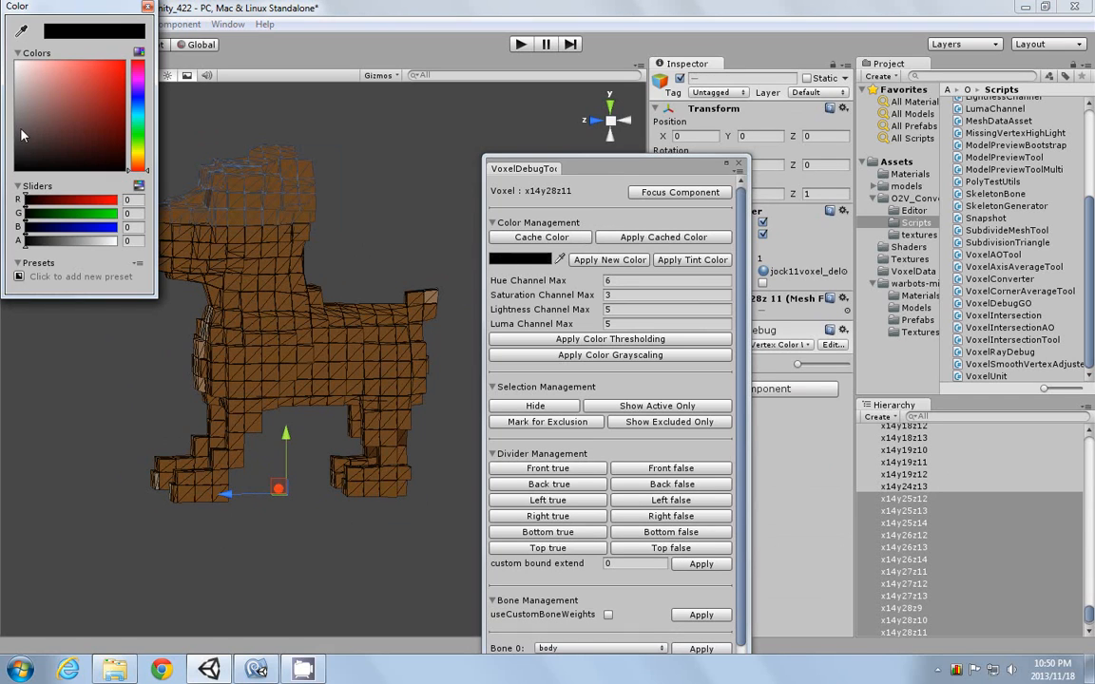
pyautogui.click(134, 95)
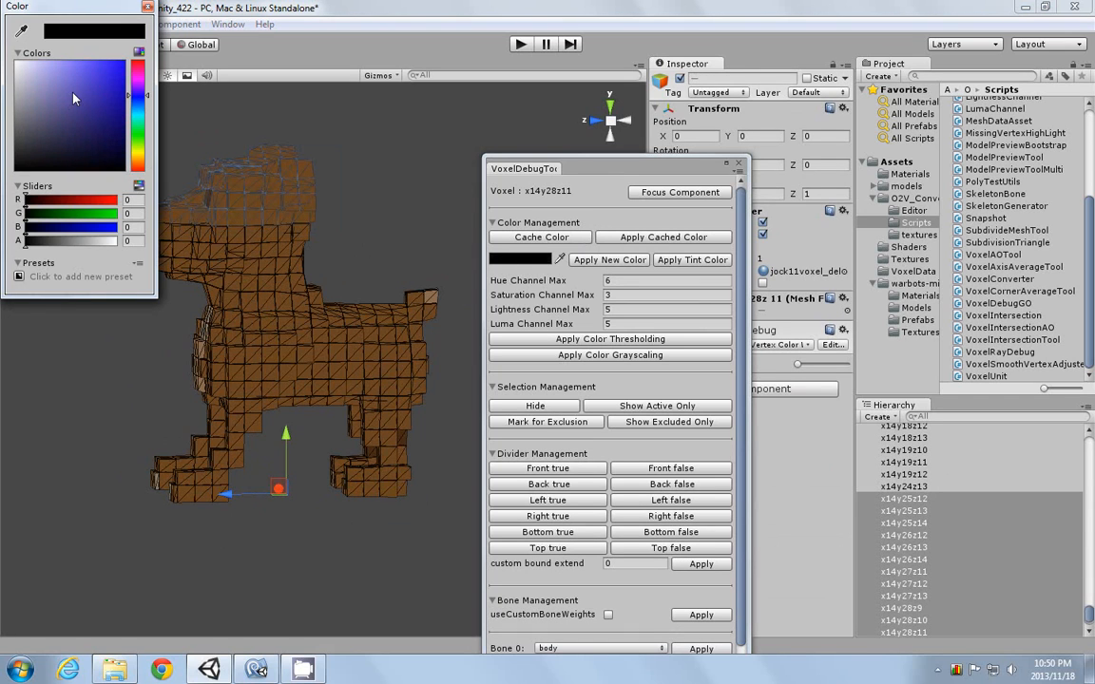
pyautogui.click(102, 85)
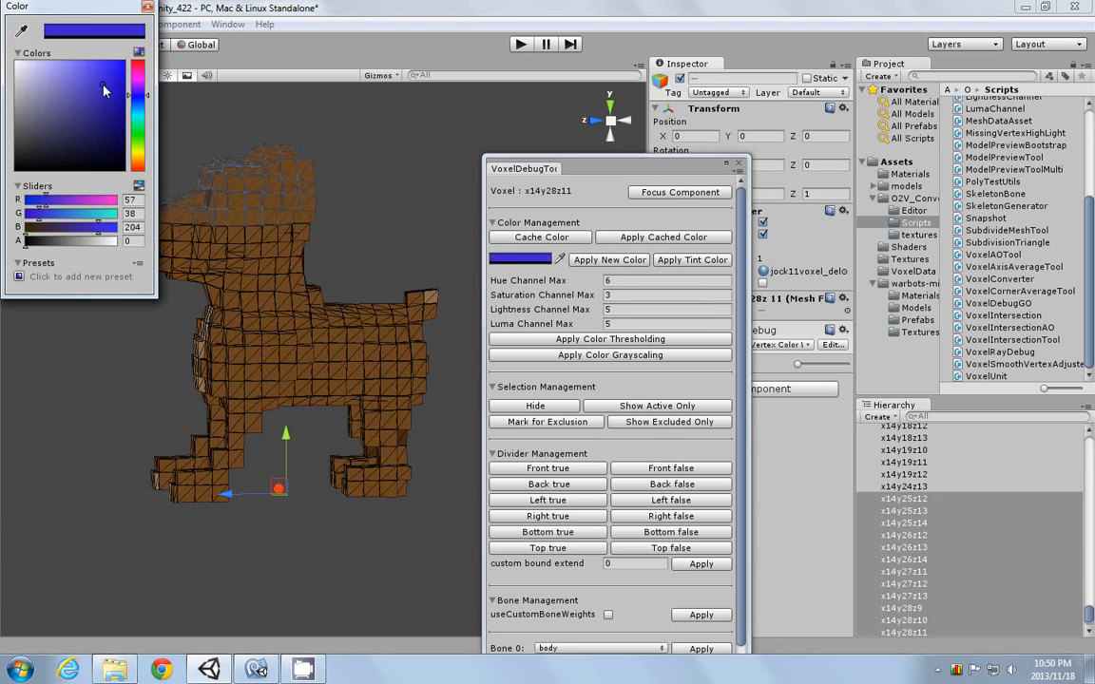
pyautogui.click(677, 261)
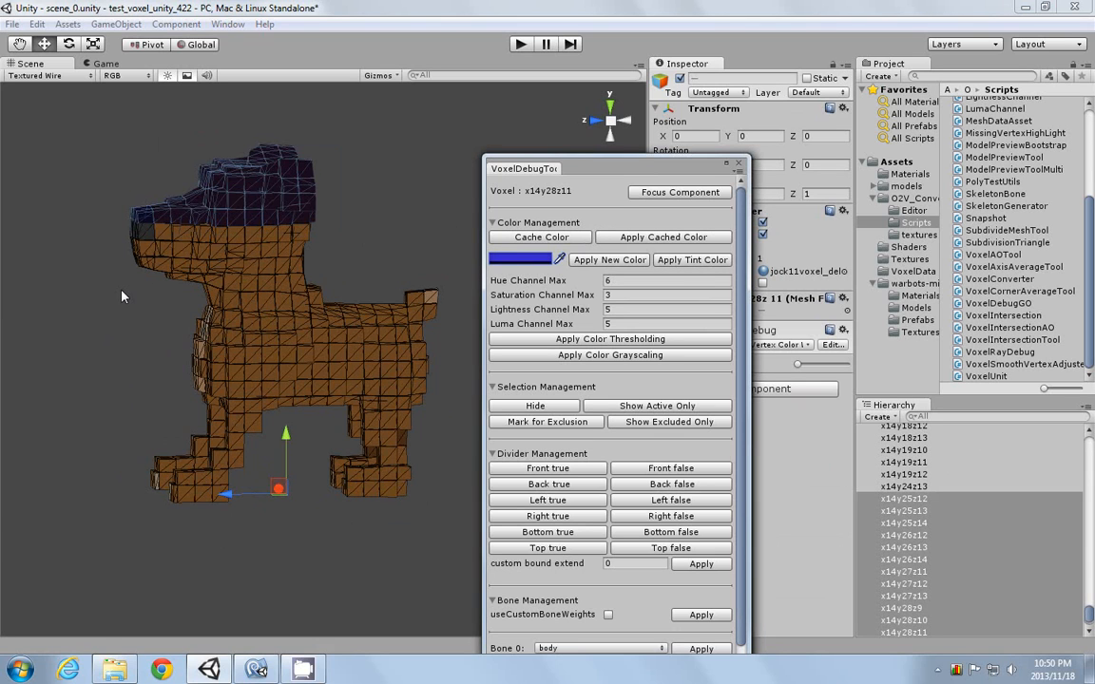
pyautogui.keyDown('alt'); pyautogui.moveTo(164, 320); pyautogui.dragTo(162, 206); pyautogui.keyUp('alt')
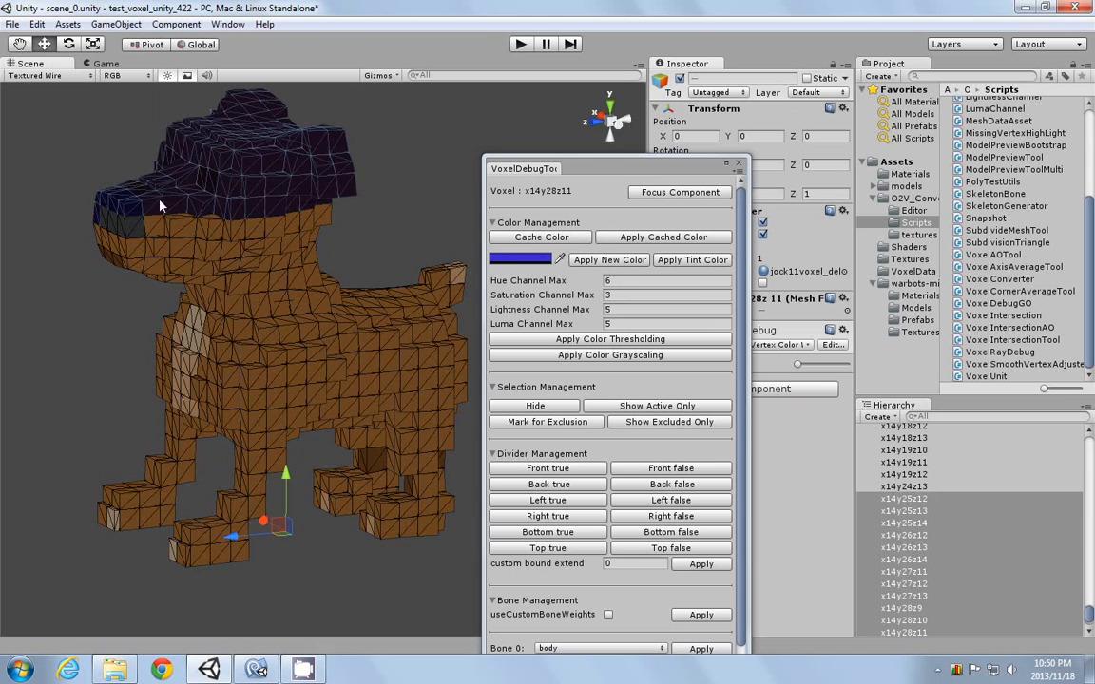
pyautogui.click(67, 266)
pyautogui.scroll(-8, 149, 204)
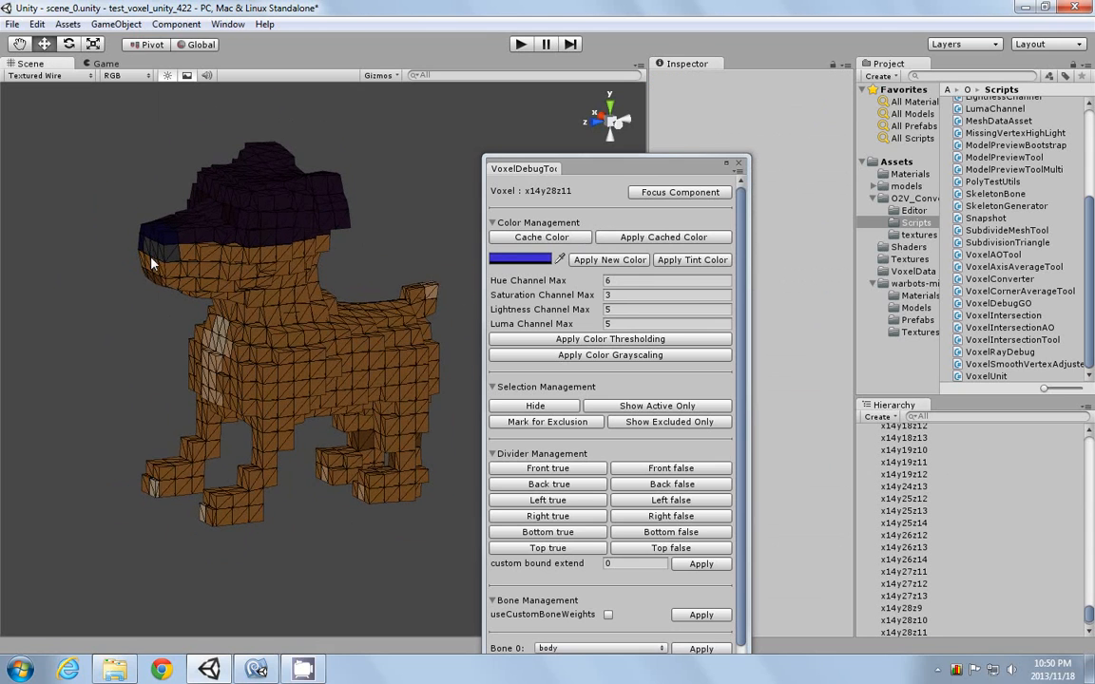
# - Apply color grayscaling to the dog's two front legs, deselect them and examine the result from the front
pyautogui.keyDown('alt'); pyautogui.moveTo(169, 373); pyautogui.dragTo(191, 375); pyautogui.keyUp('alt')
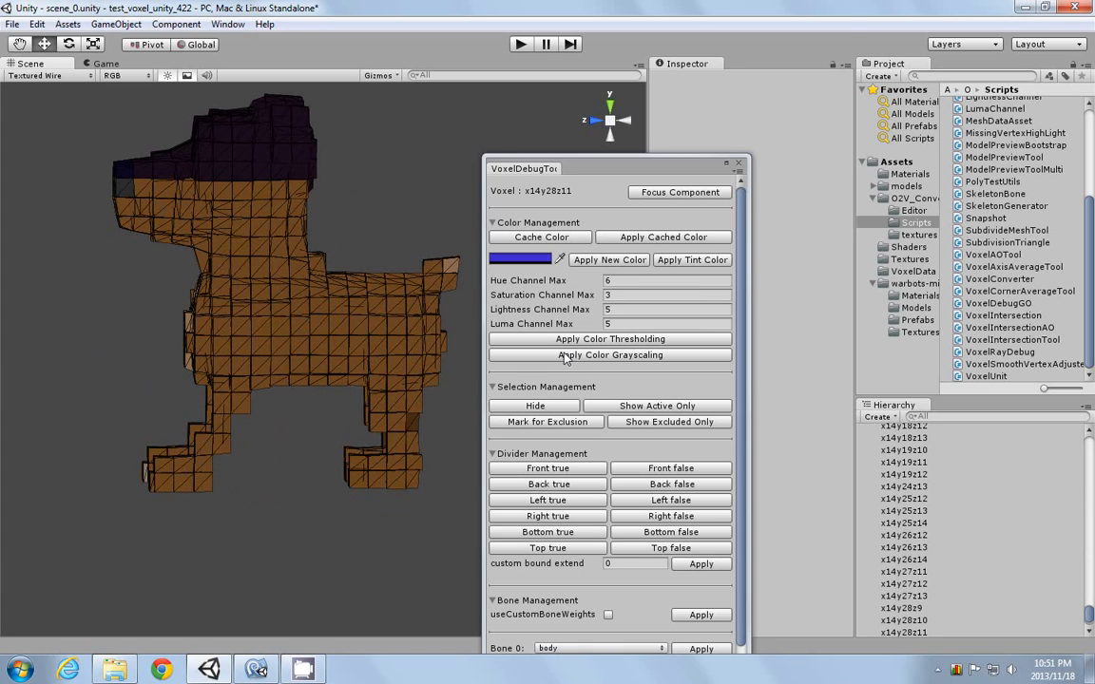
pyautogui.moveTo(98, 321); pyautogui.dragTo(273, 474)
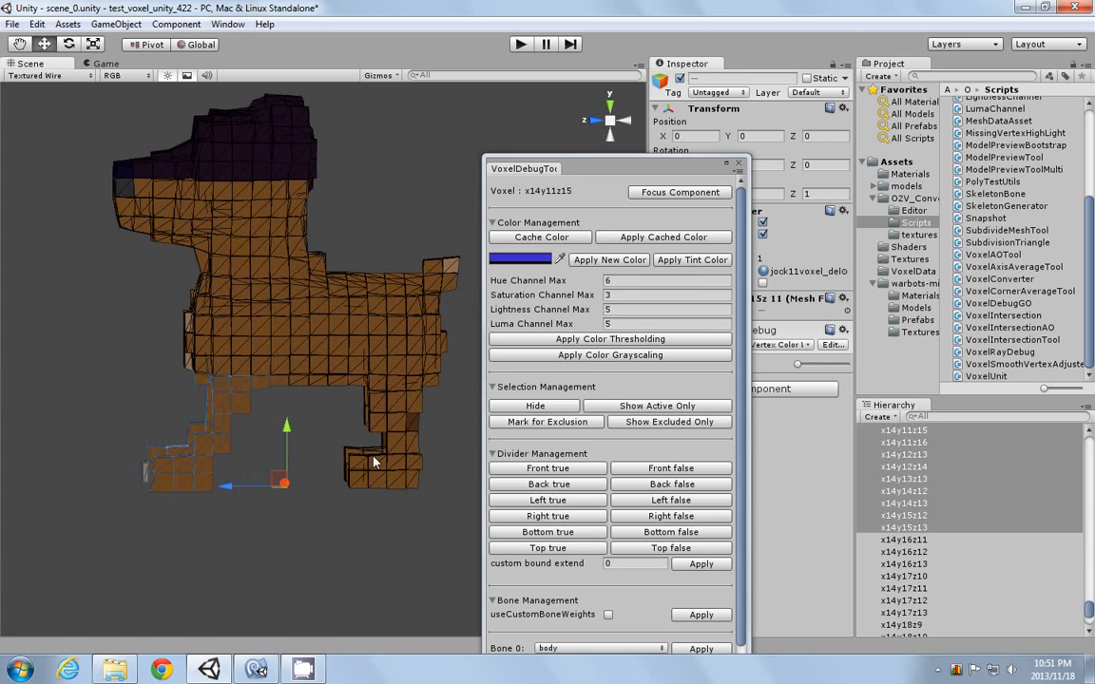
pyautogui.click(548, 358)
pyautogui.keyDown('alt'); pyautogui.moveTo(167, 433); pyautogui.dragTo(380, 480); pyautogui.keyUp('alt')
pyautogui.click(140, 406)
pyautogui.scroll(-1, 138, 408)
pyautogui.scroll(4, 138, 409)
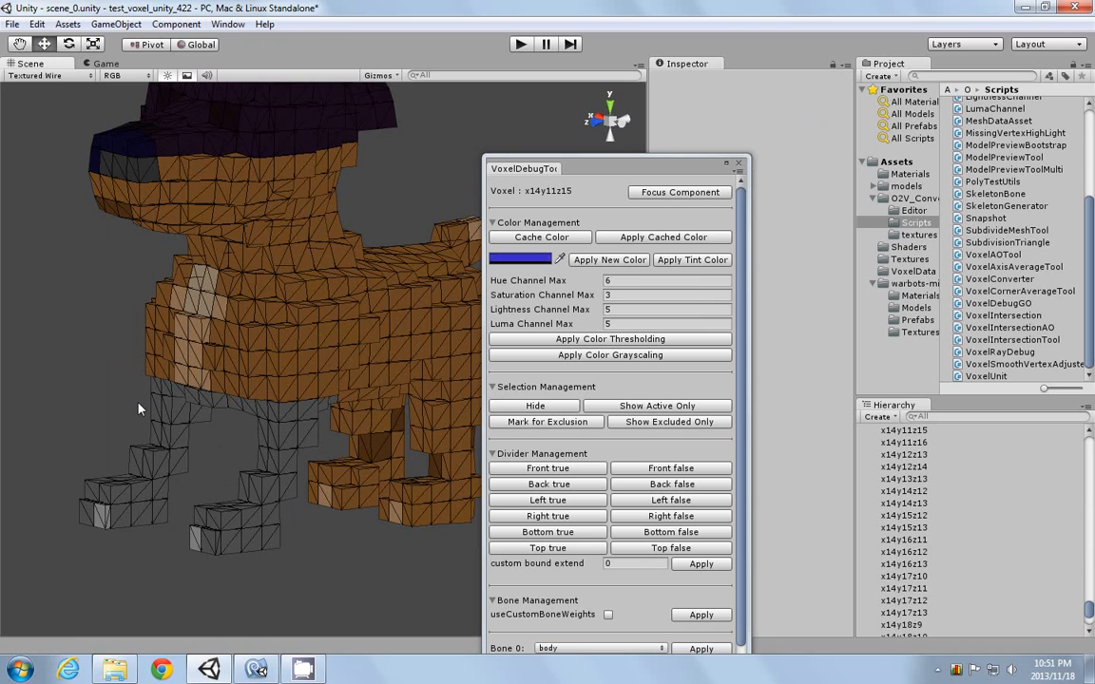
pyautogui.scroll(-3, 112, 403)
pyautogui.scroll(2, 95, 433)
pyautogui.keyDown('alt'); pyautogui.moveTo(74, 444); pyautogui.dragTo(165, 533); pyautogui.keyUp('alt')
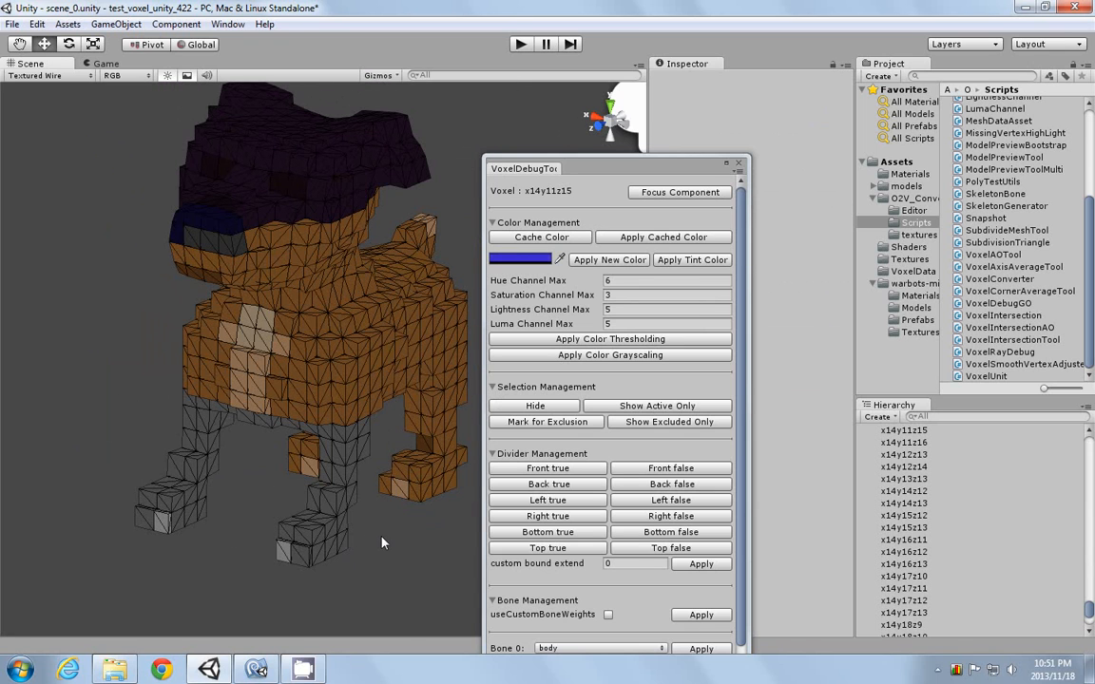
# - Tint the dog's grayscaled front legs with the same blue, deselect them and examine the legs and paws
pyautogui.keyDown('alt'); pyautogui.moveTo(230, 456); pyautogui.dragTo(128, 420); pyautogui.keyUp('alt')
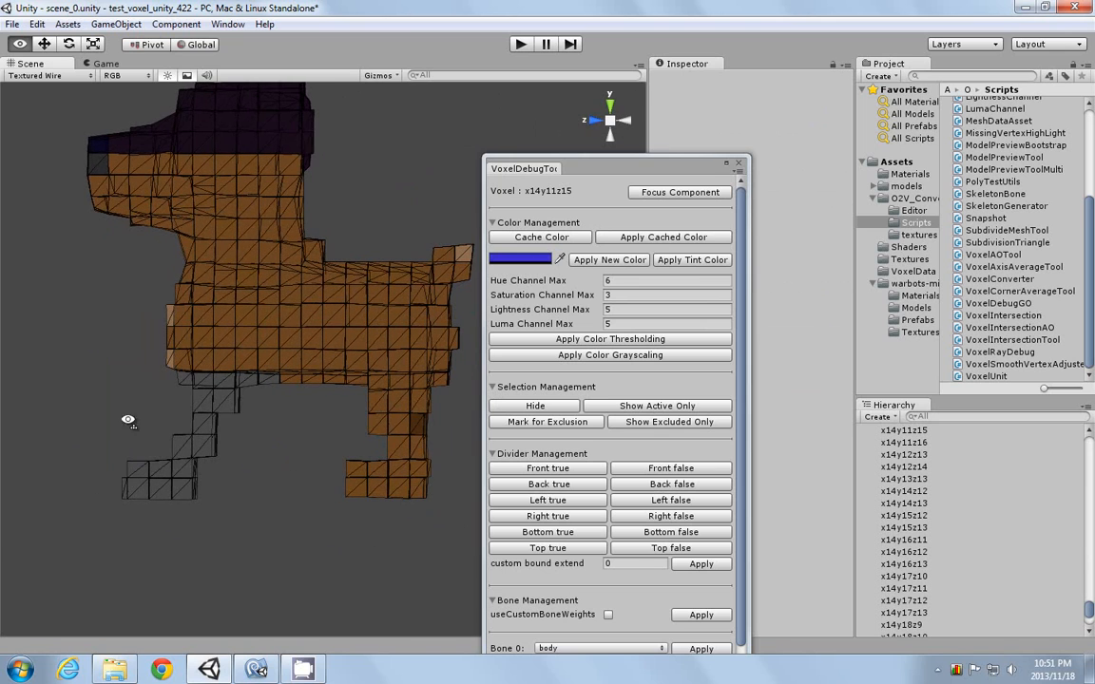
pyautogui.moveTo(68, 351); pyautogui.dragTo(290, 561)
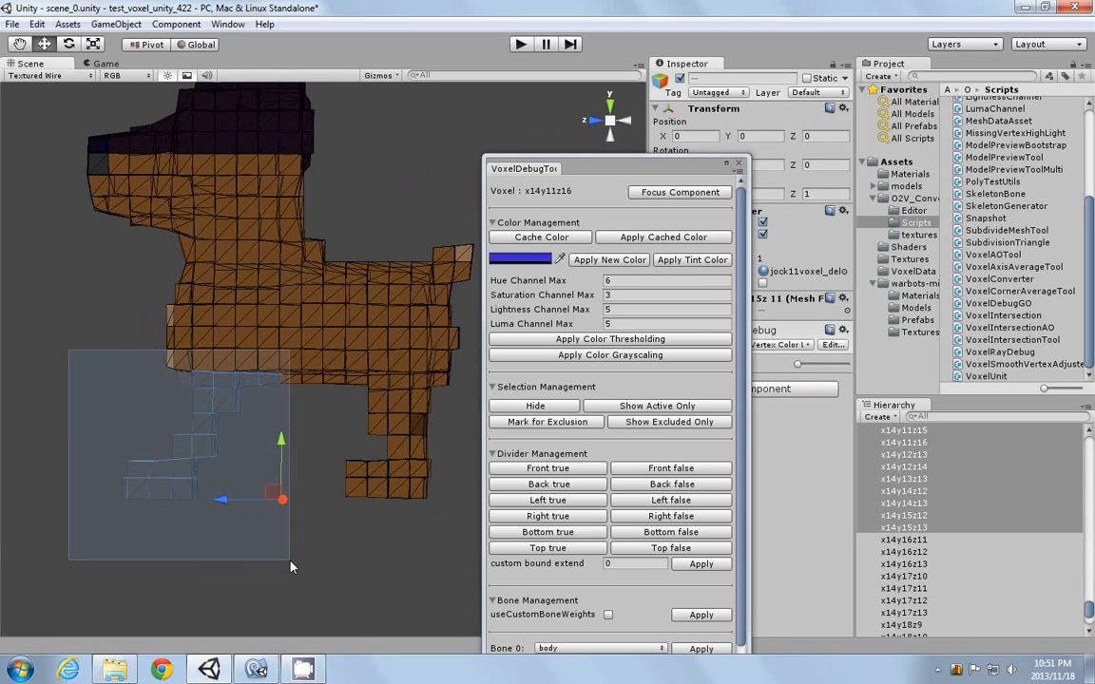
pyautogui.click(597, 238)
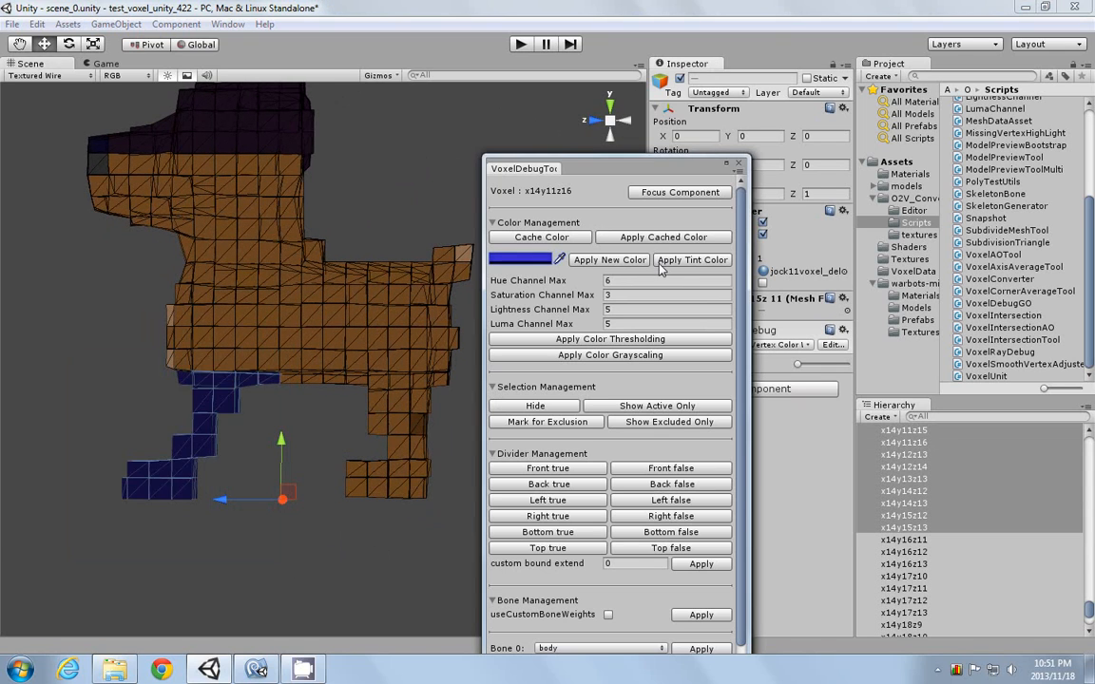
pyautogui.keyDown('alt'); pyautogui.moveTo(147, 414); pyautogui.dragTo(119, 435); pyautogui.keyUp('alt')
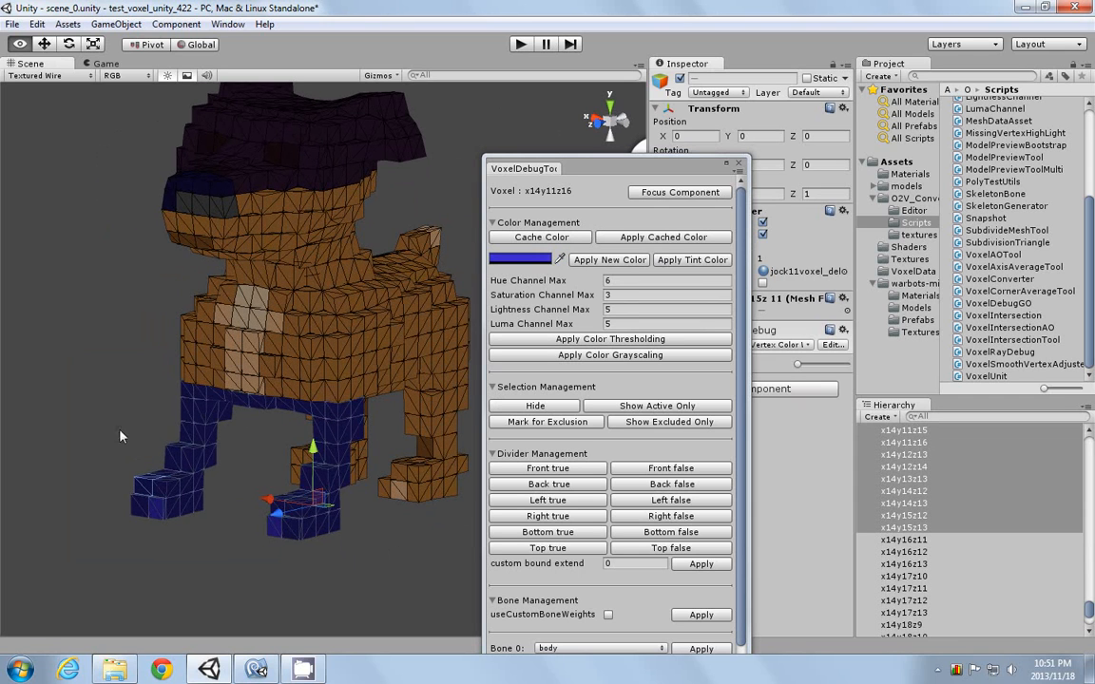
pyautogui.click(105, 431)
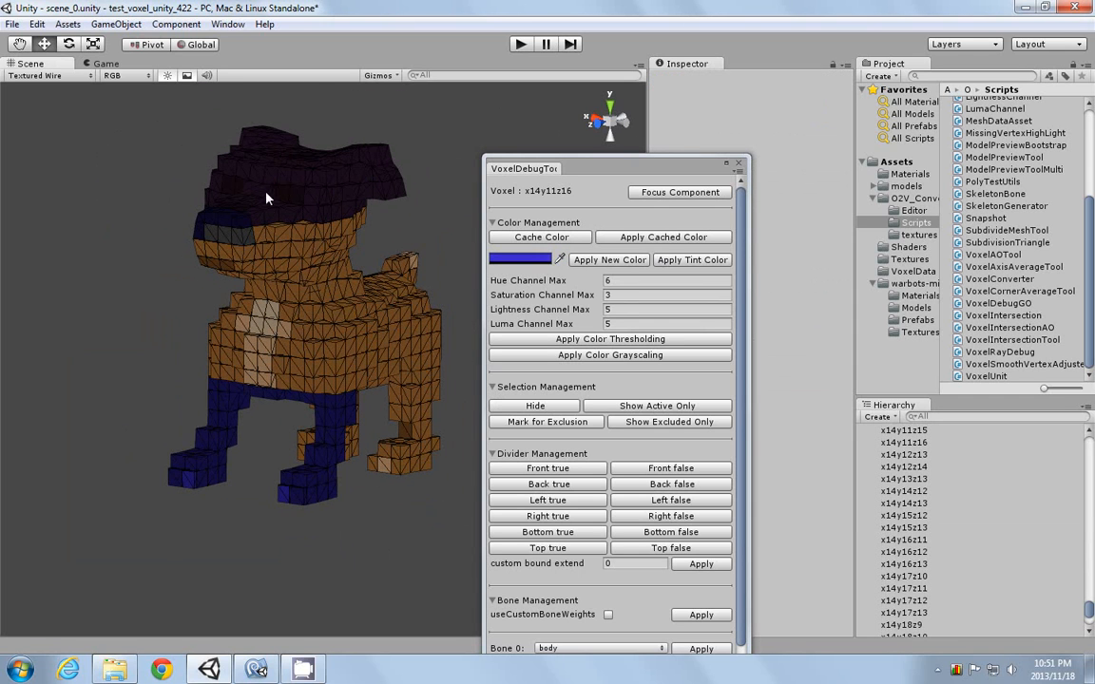
pyautogui.scroll(5, 181, 494)
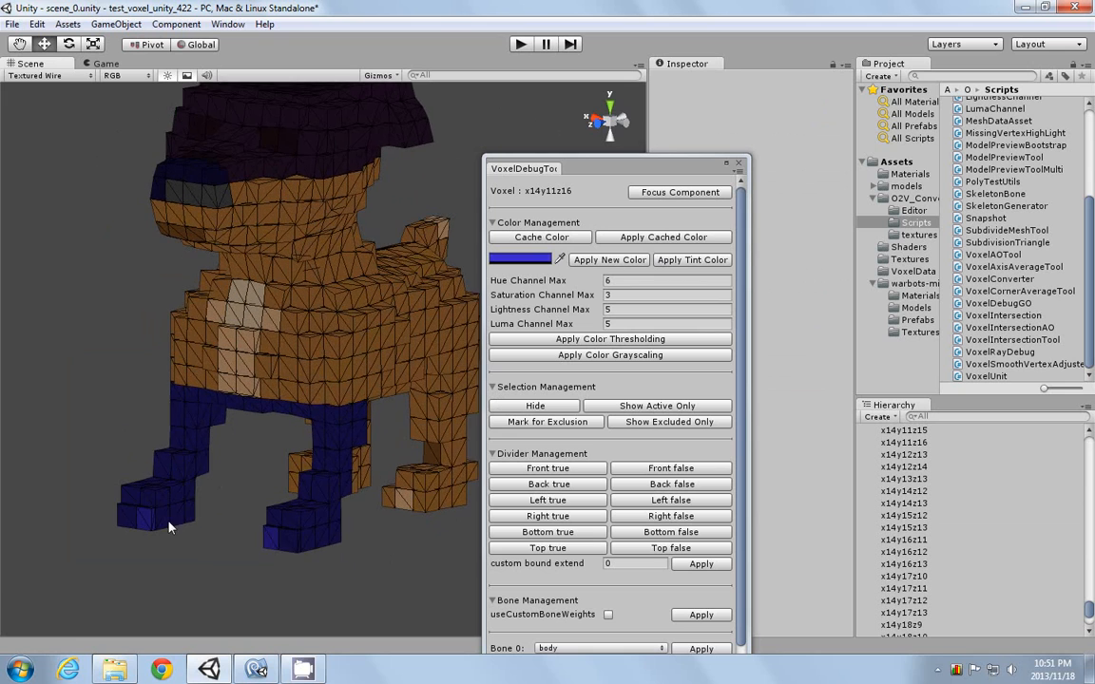
pyautogui.scroll(2, 163, 535)
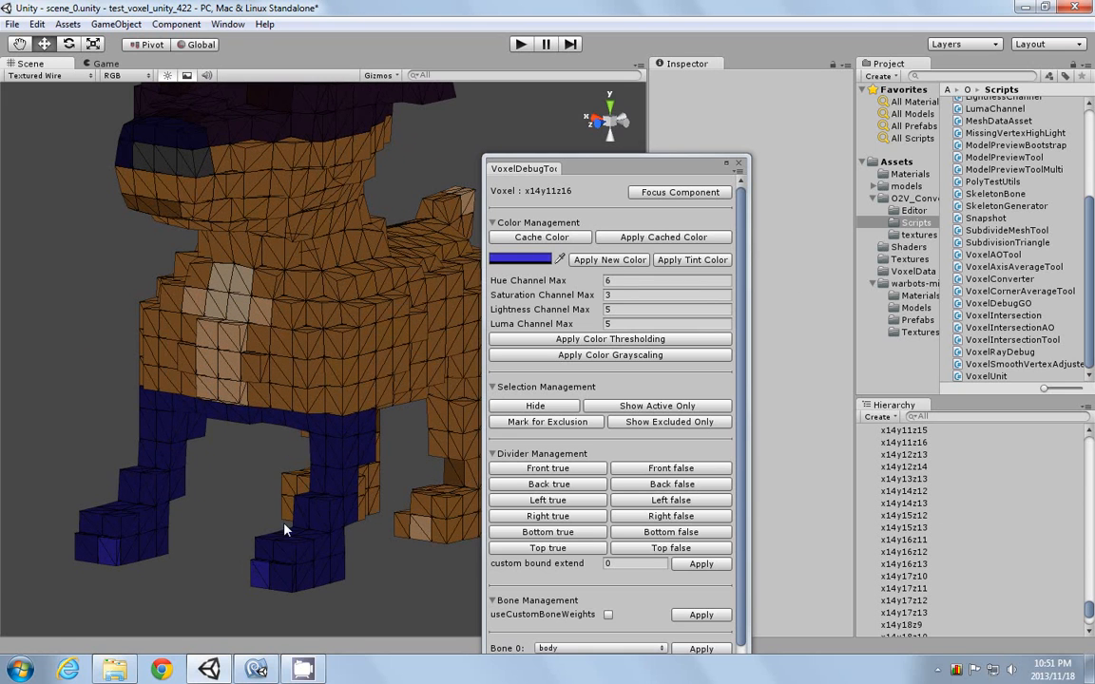
pyautogui.scroll(-6, 249, 456)
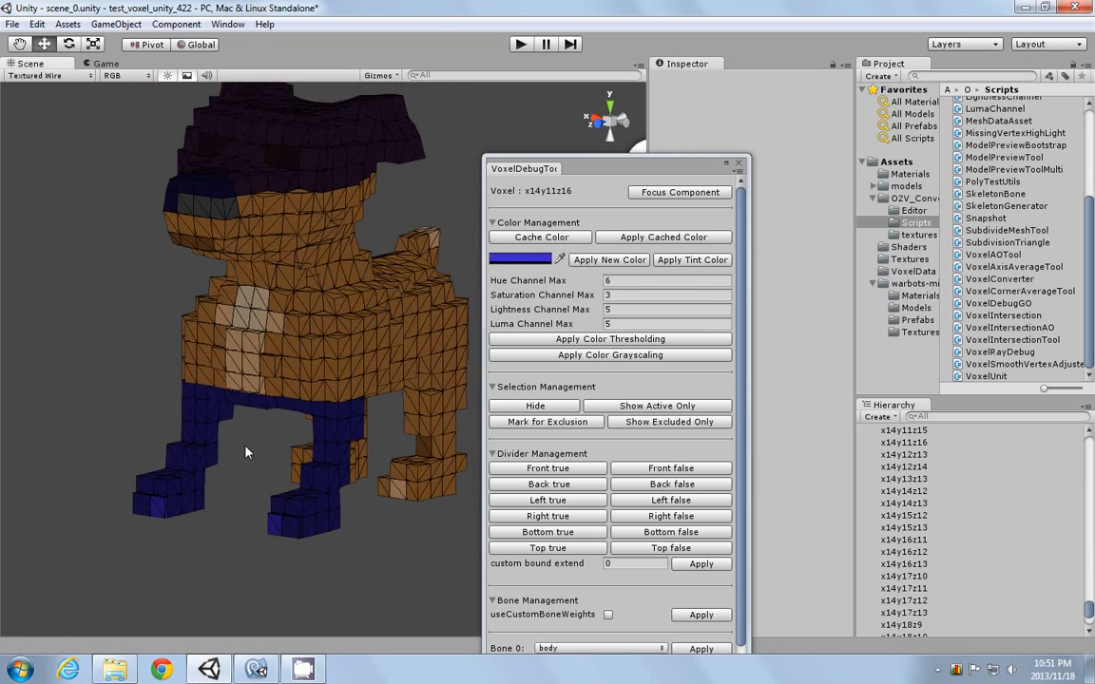
pyautogui.keyDown('alt'); pyautogui.moveTo(379, 461); pyautogui.dragTo(204, 445); pyautogui.keyUp('alt')
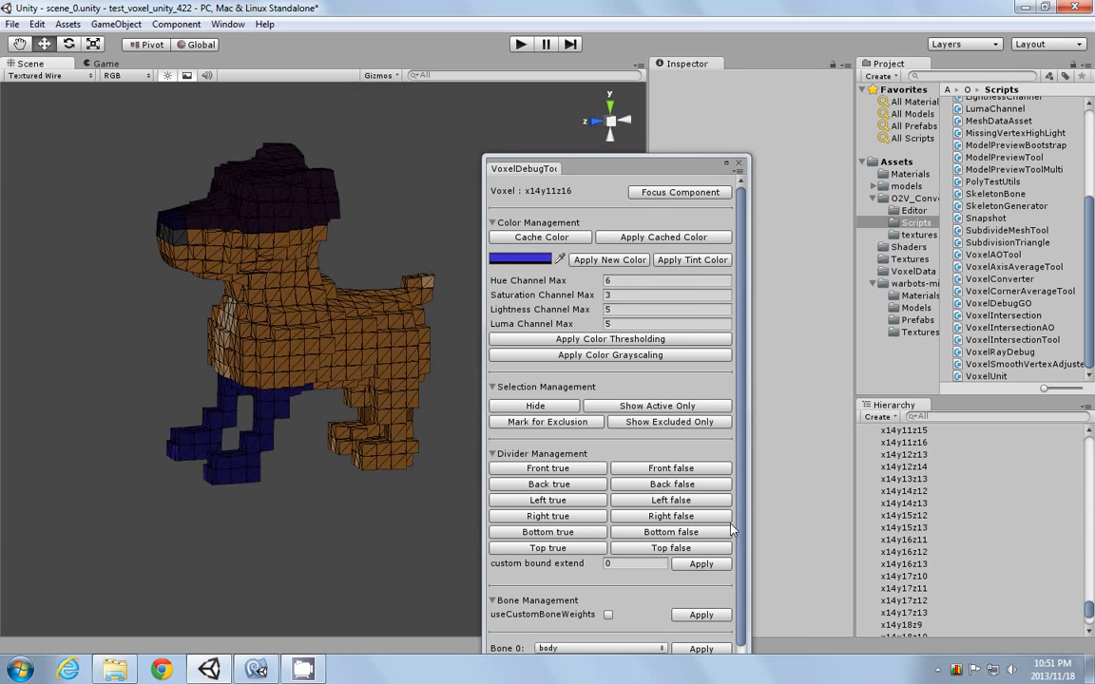
pyautogui.click(937, 671)
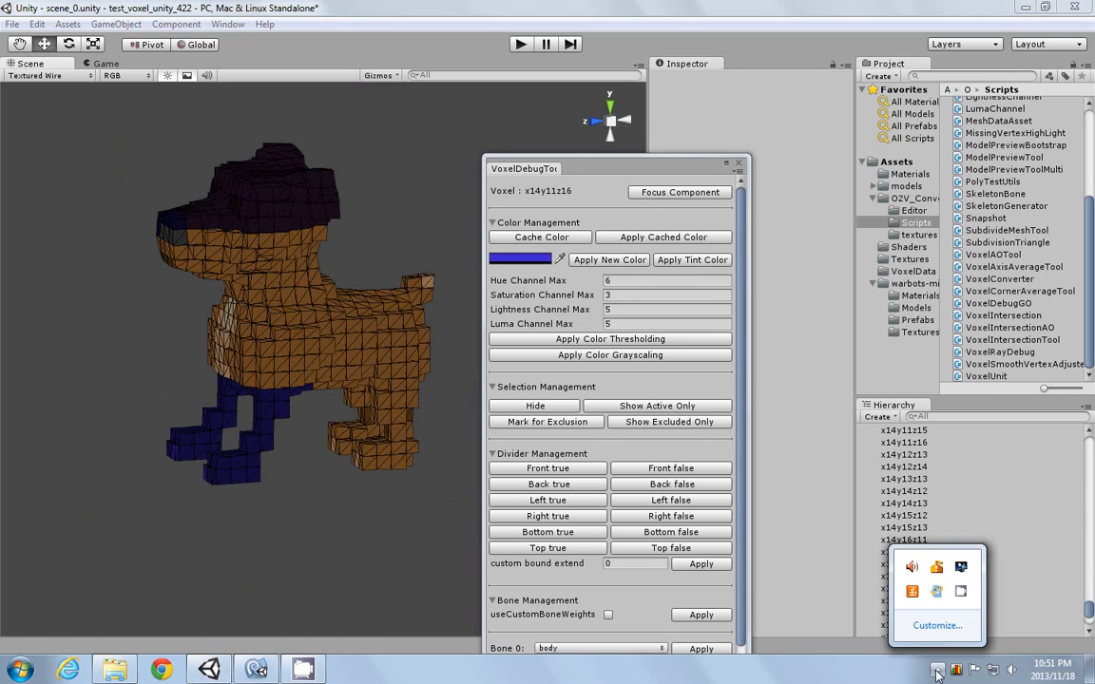